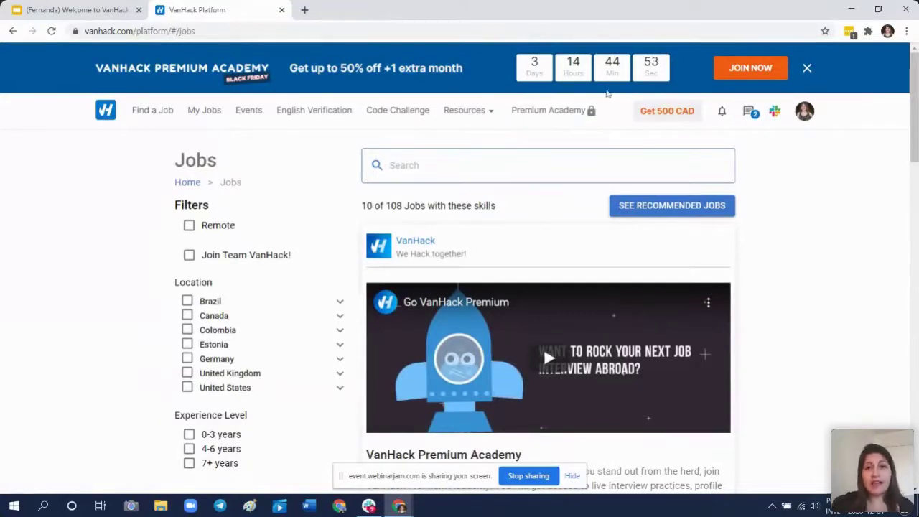
# View the list of chat conversations on the jobs page and close it again
pyautogui.moveTo(471, 124)
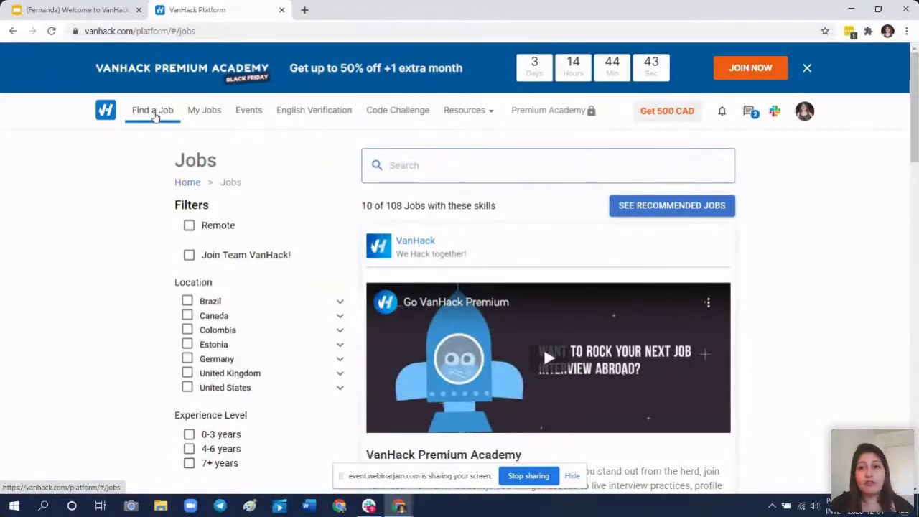
pyautogui.click(750, 119)
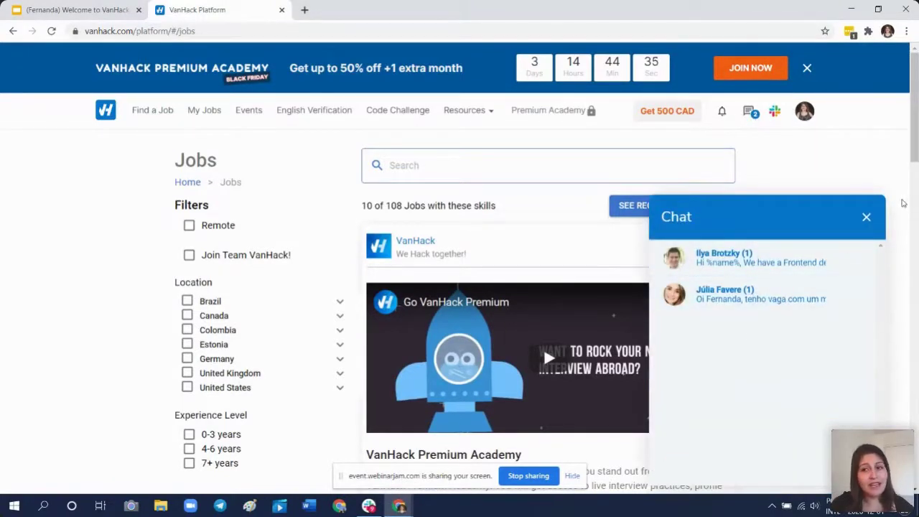
pyautogui.click(866, 218)
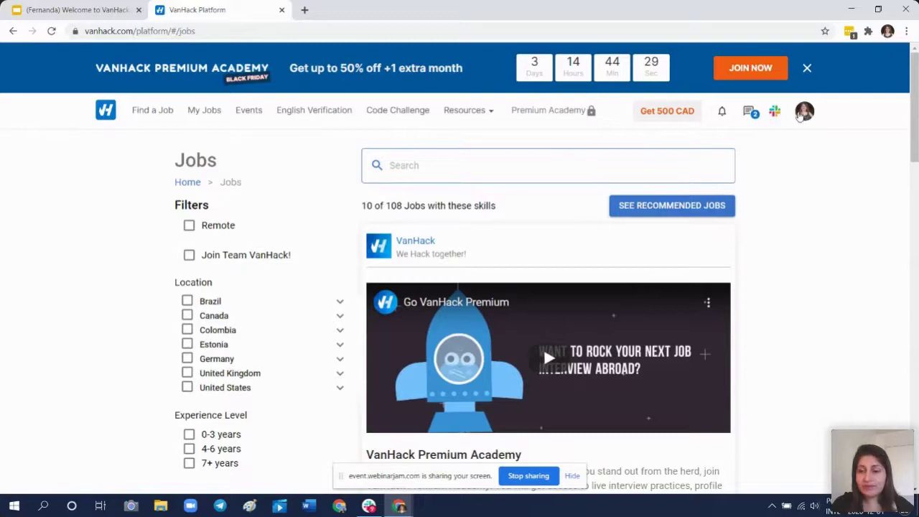
# Open the signed-in account's profile page
pyautogui.click(801, 115)
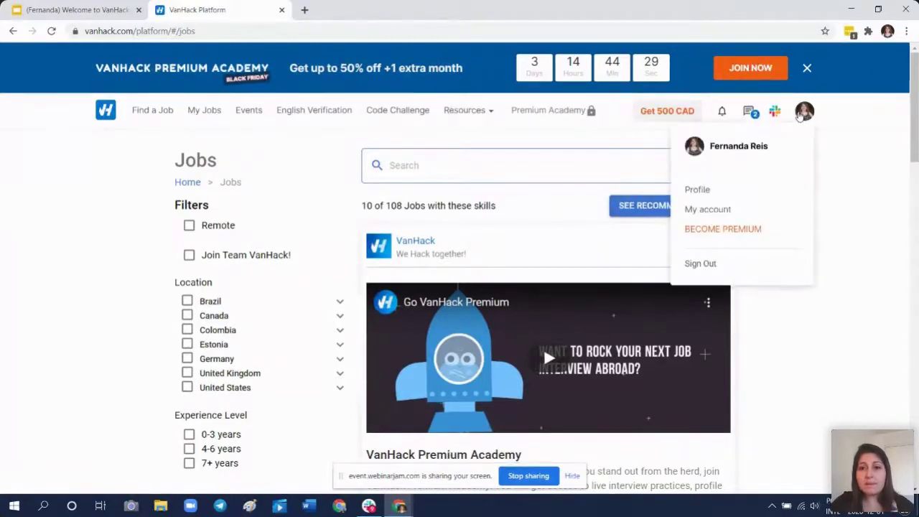
pyautogui.click(697, 186)
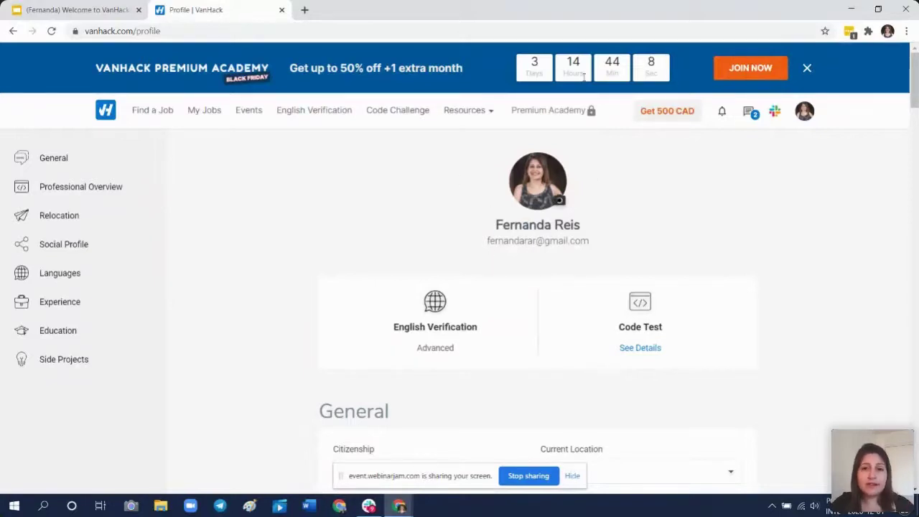
# Look through the available Gender choices in the profile's General section without changing the selection
pyautogui.scroll(-1, 619, 387)
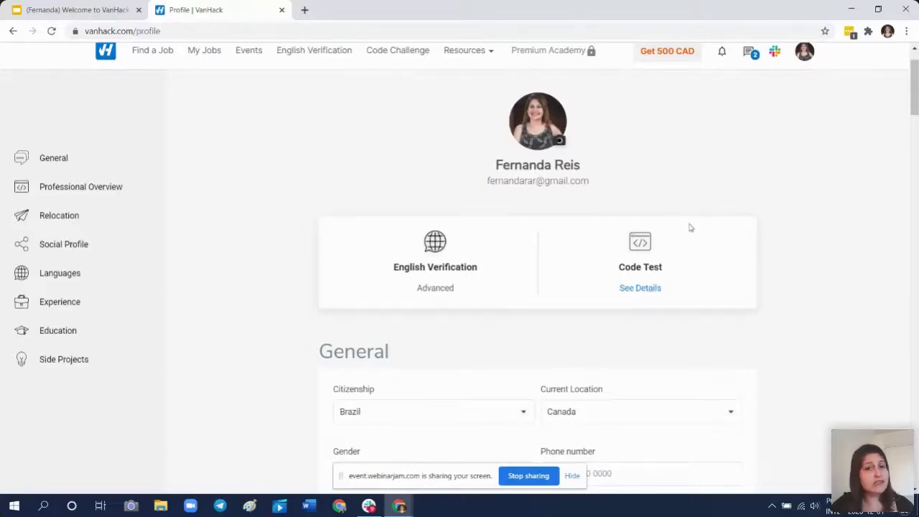
pyautogui.scroll(-1, 689, 228)
pyautogui.scroll(-2, 689, 228)
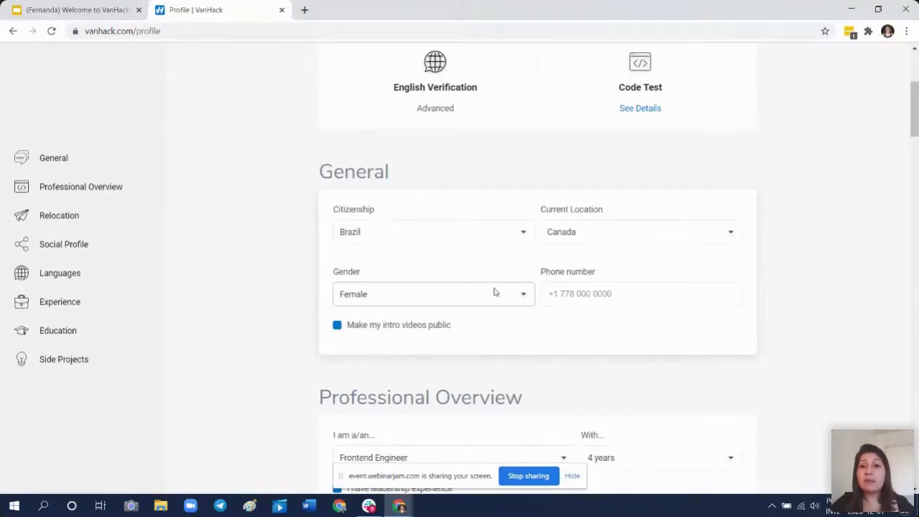
pyautogui.click(391, 297)
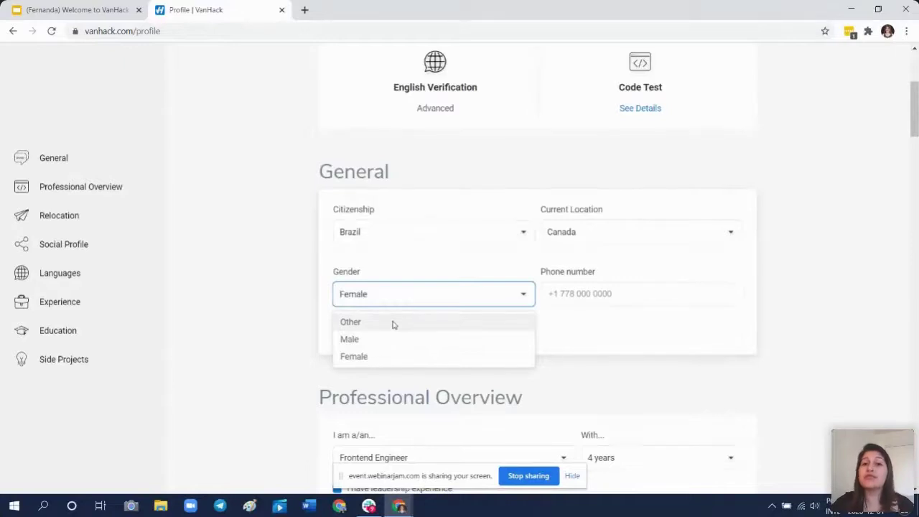
pyautogui.click(632, 341)
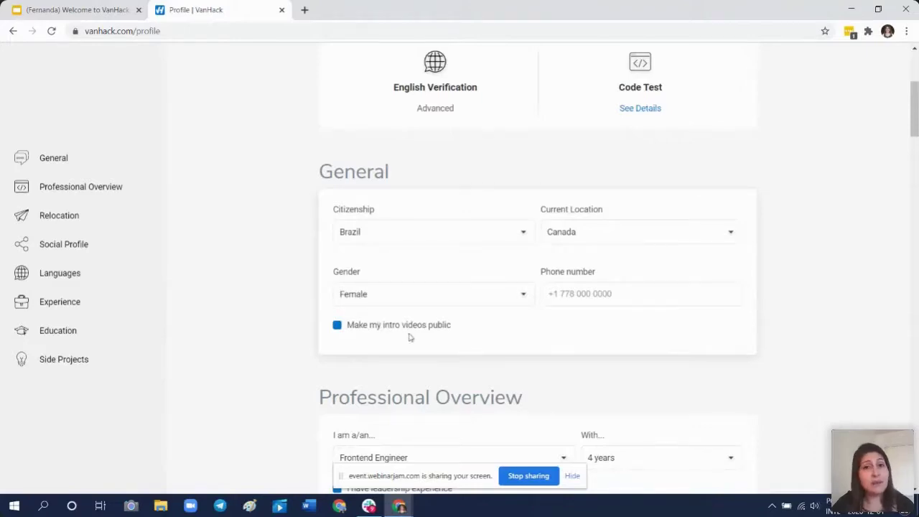
# Look through the available job roles for "I am a/an..." in the Professional Overview without changing the selection
pyautogui.scroll(-1, 409, 337)
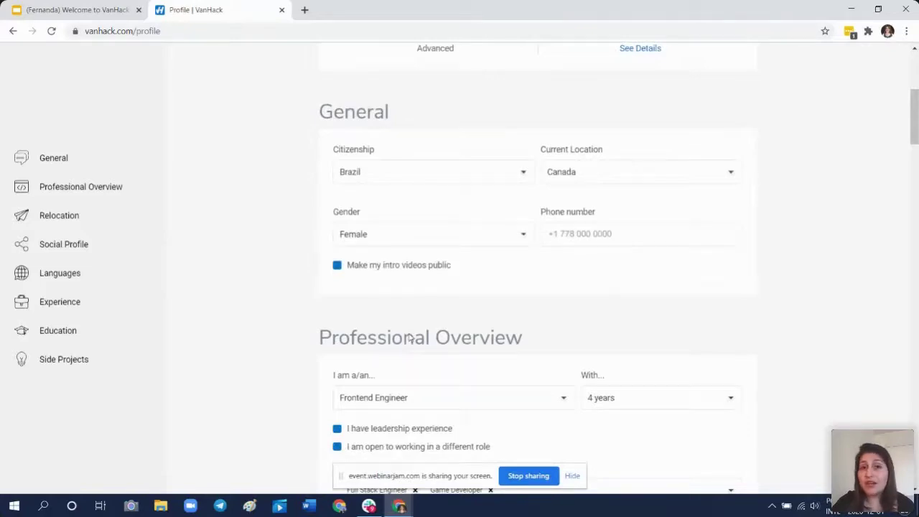
pyautogui.scroll(-3, 409, 339)
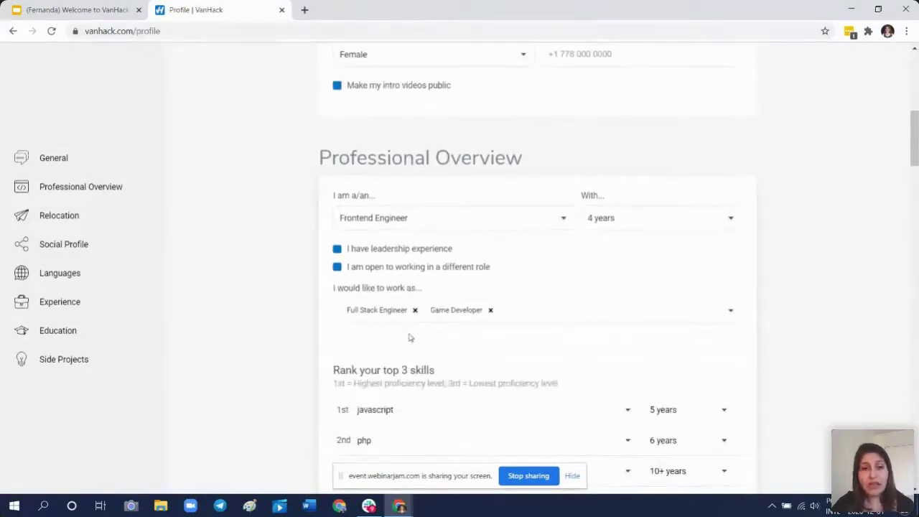
pyautogui.click(404, 221)
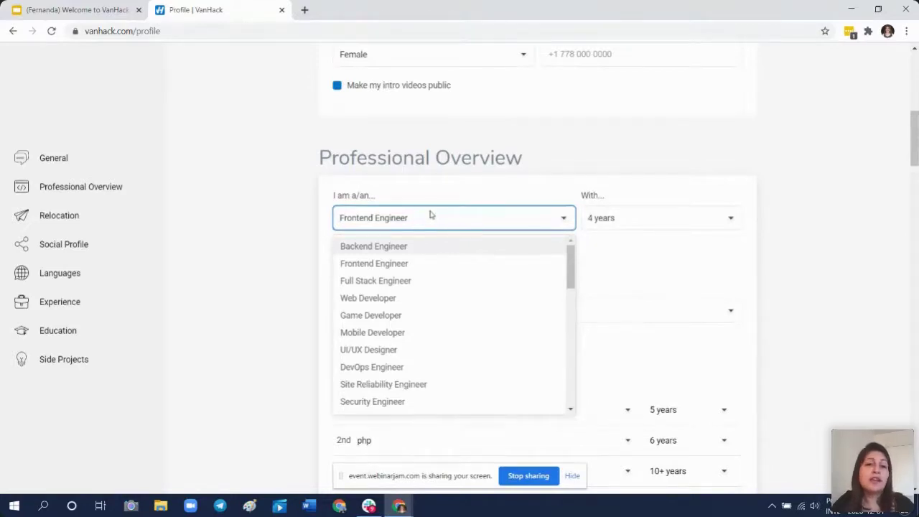
pyautogui.click(670, 168)
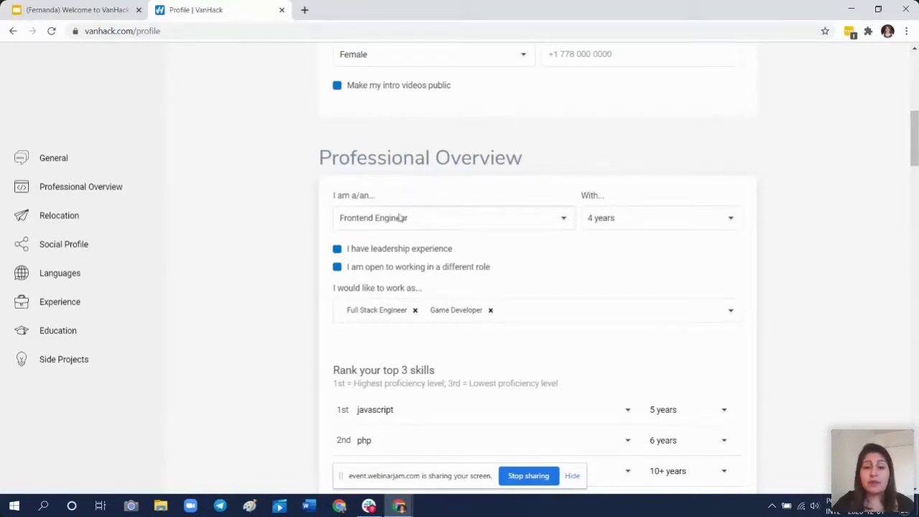
# Turn the leadership experience option and the option for working in a different role off and back on
pyautogui.click(338, 250)
pyautogui.click(337, 250)
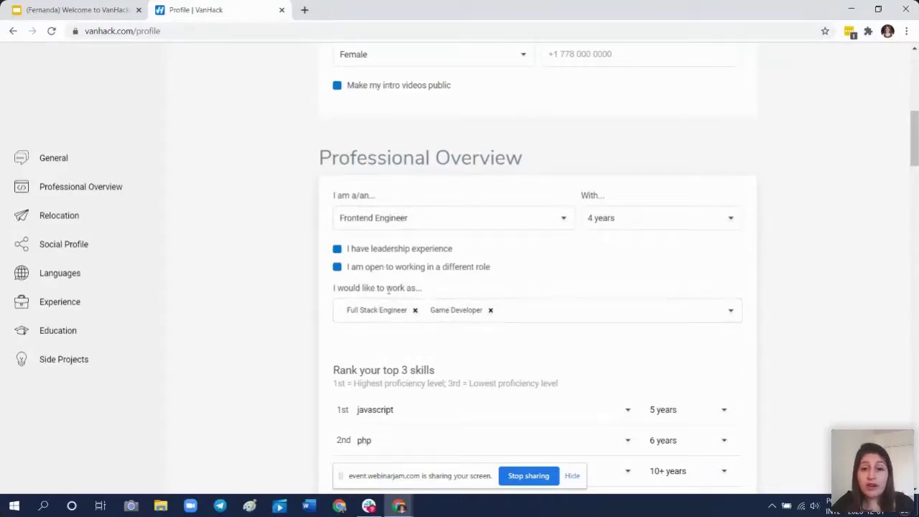
pyautogui.click(336, 267)
pyautogui.click(337, 267)
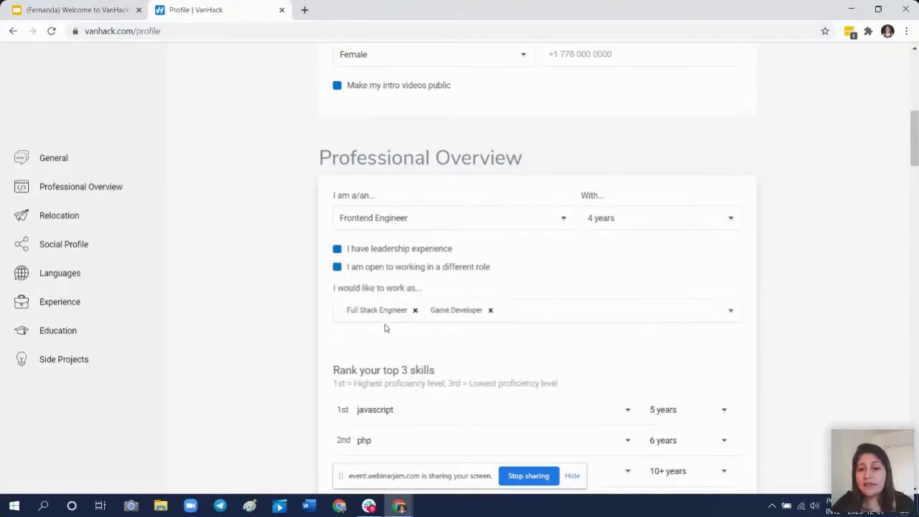
# Add Web Developer to the roles under "I would like to work as..." in the Professional Overview
pyautogui.click(587, 310)
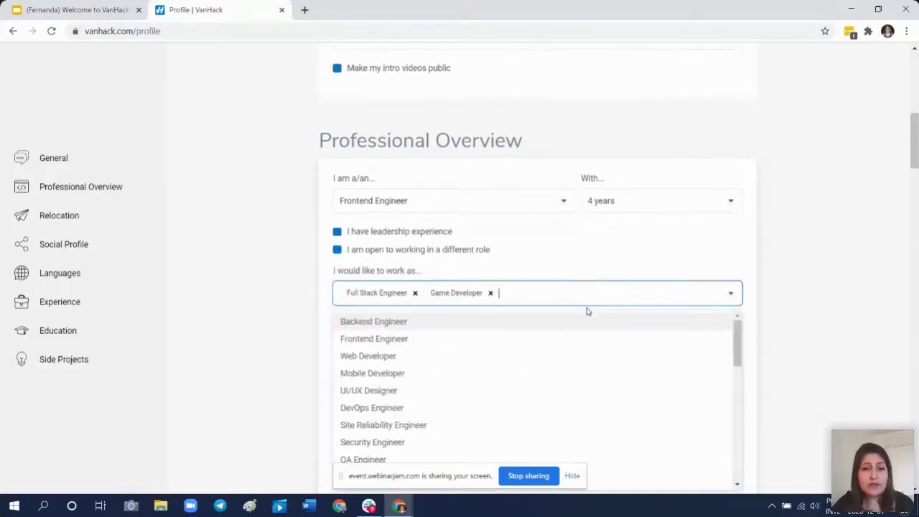
pyautogui.click(462, 359)
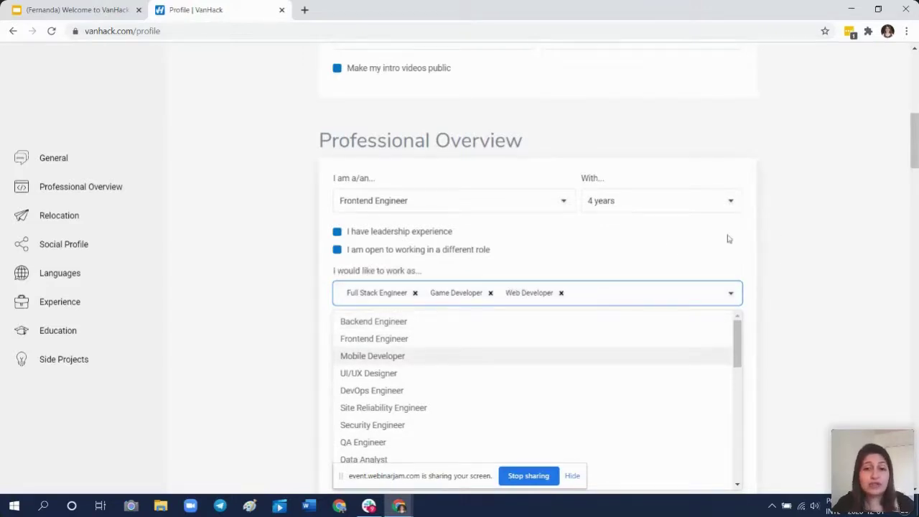
pyautogui.click(357, 302)
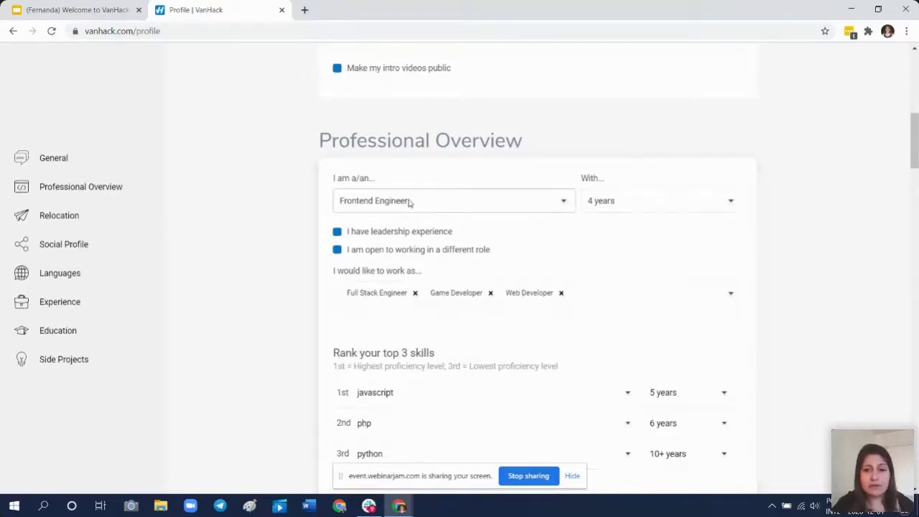
# Examine the ranked top 3 skills and the 5 secondary skills with their years, comparing them with the chosen role
pyautogui.scroll(-2, 488, 228)
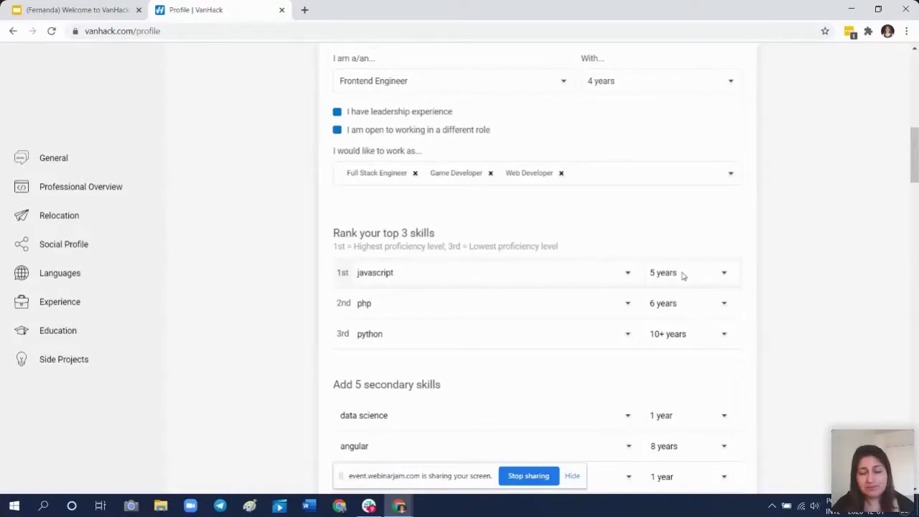
pyautogui.scroll(-1, 564, 301)
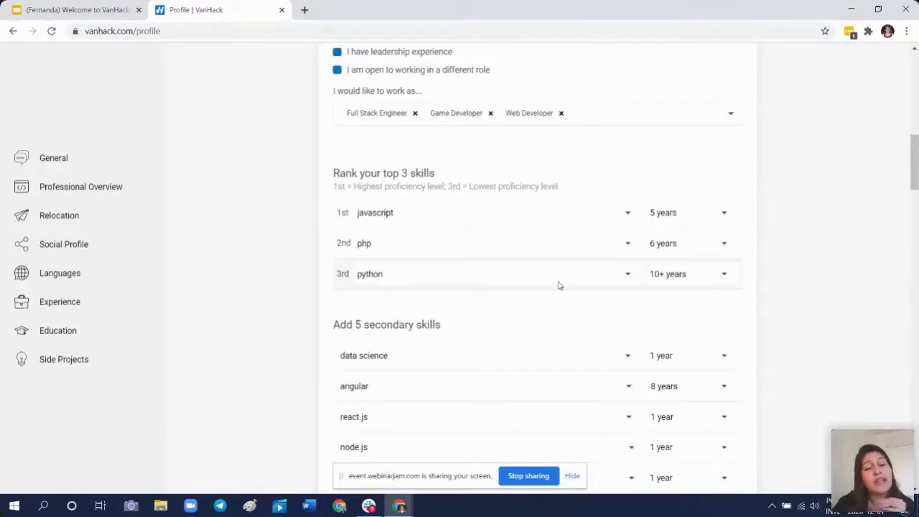
pyautogui.scroll(-1, 559, 267)
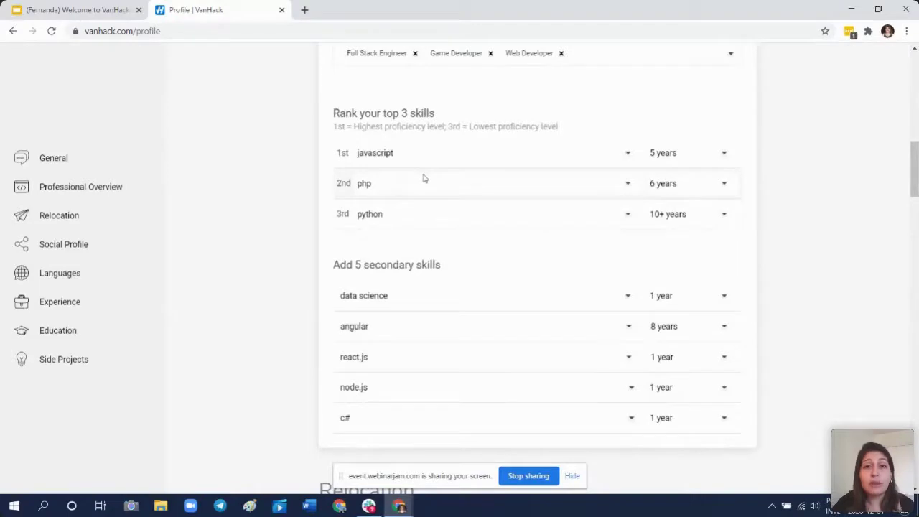
pyautogui.scroll(2, 424, 175)
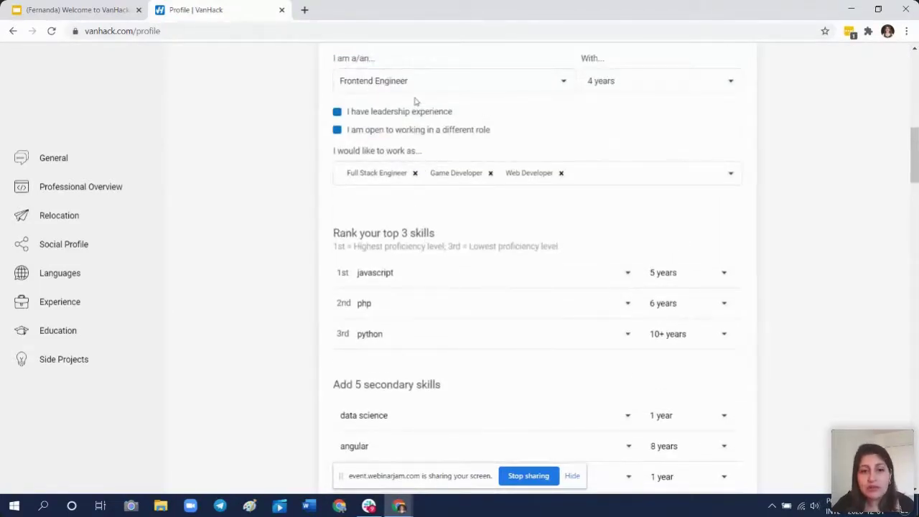
pyautogui.scroll(-1, 414, 101)
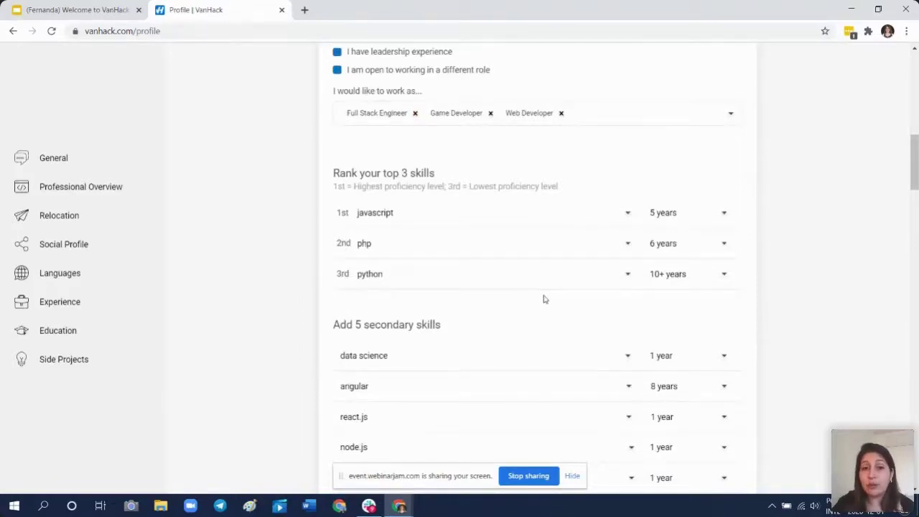
pyautogui.scroll(-1, 530, 254)
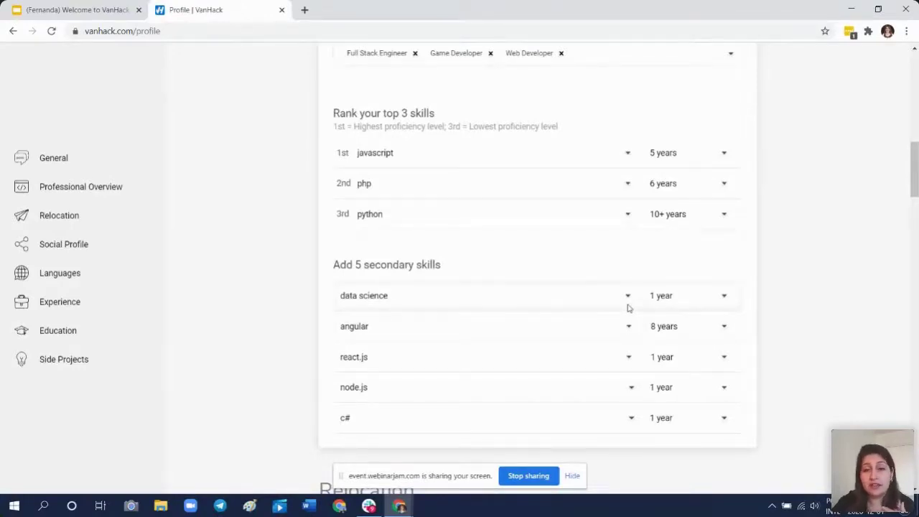
pyautogui.scroll(3, 626, 308)
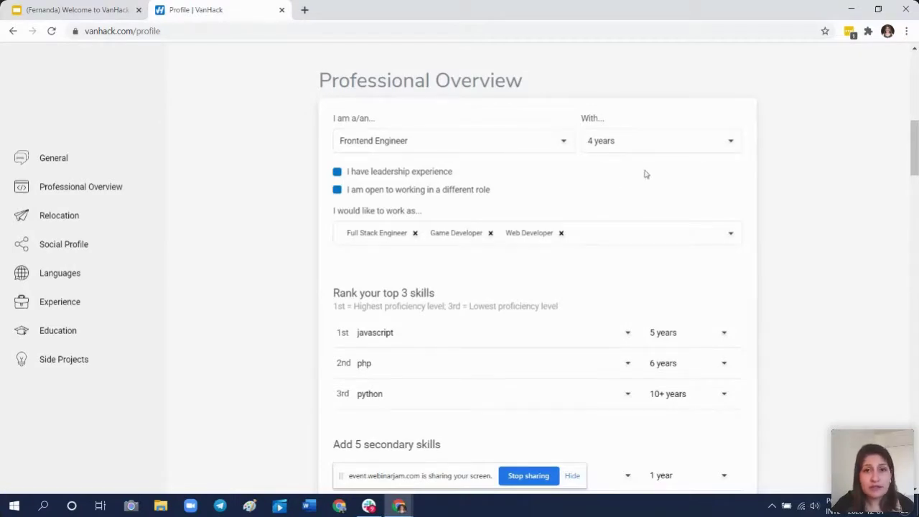
pyautogui.scroll(-3, 646, 173)
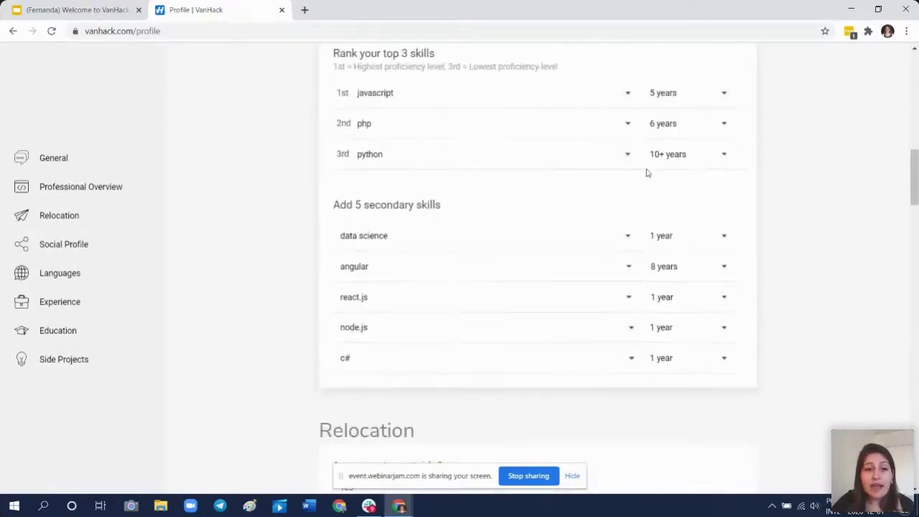
# Examine the job entries in the profile's Experience section, including their descriptions and skill tags
pyautogui.scroll(-8, 500, 237)
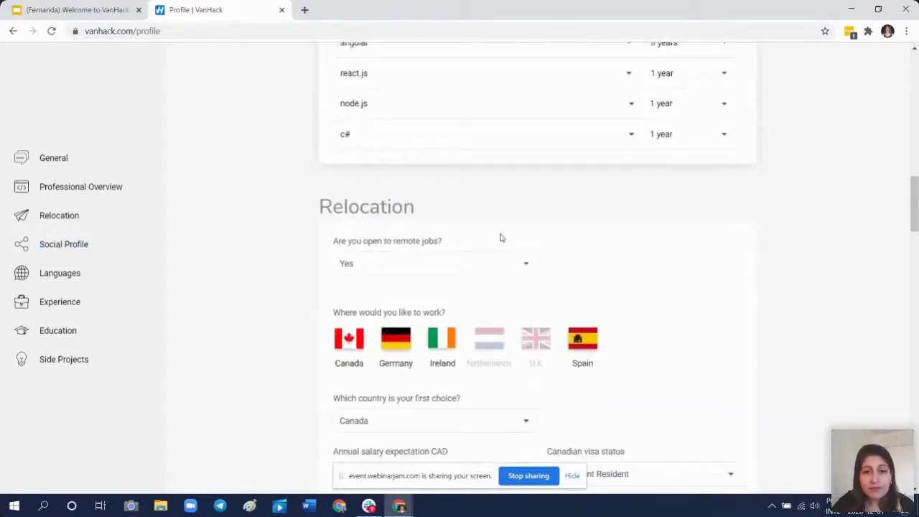
pyautogui.scroll(-12, 501, 237)
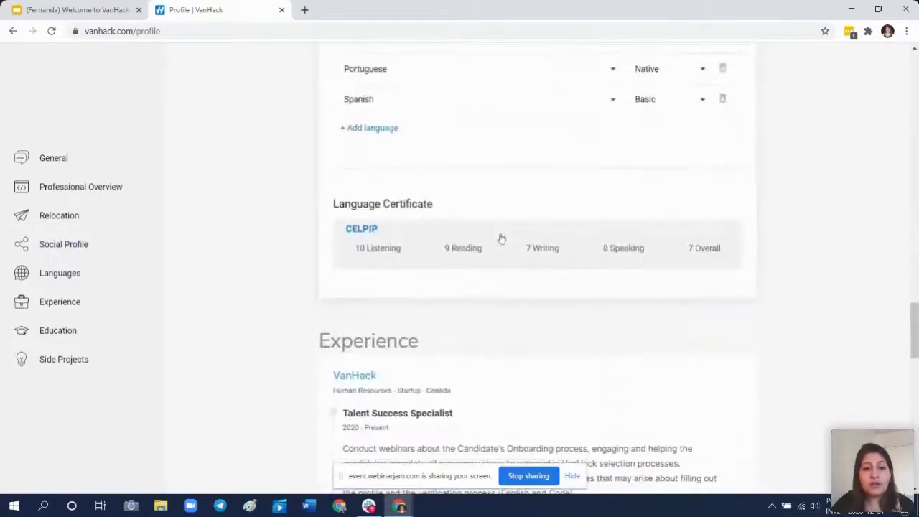
pyautogui.scroll(2, 505, 222)
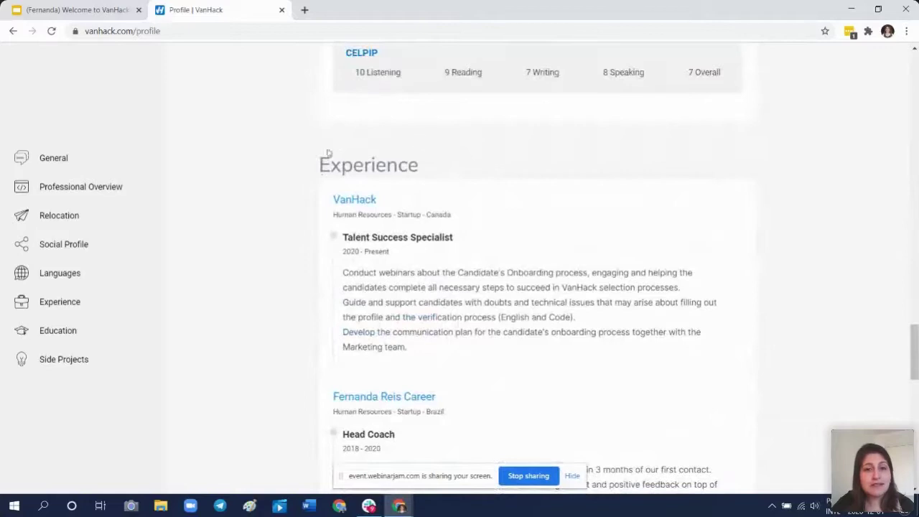
pyautogui.scroll(-1, 426, 231)
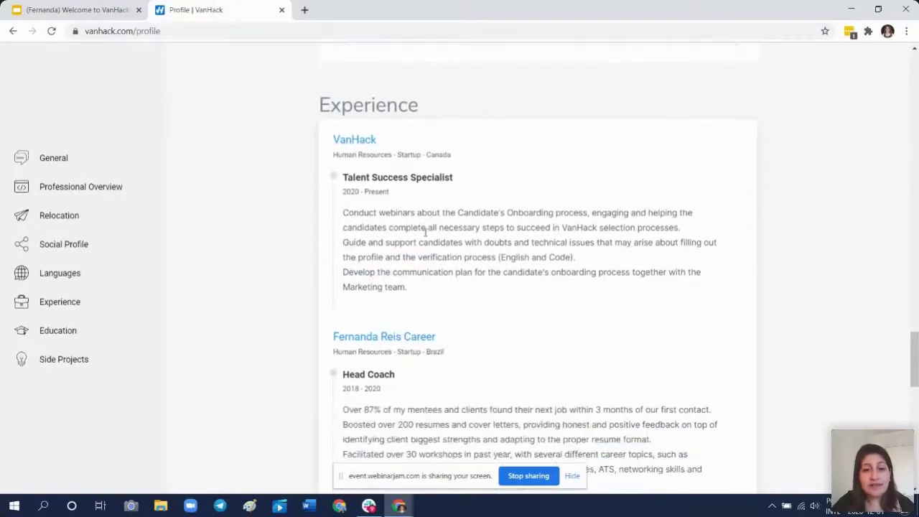
pyautogui.scroll(-2, 425, 231)
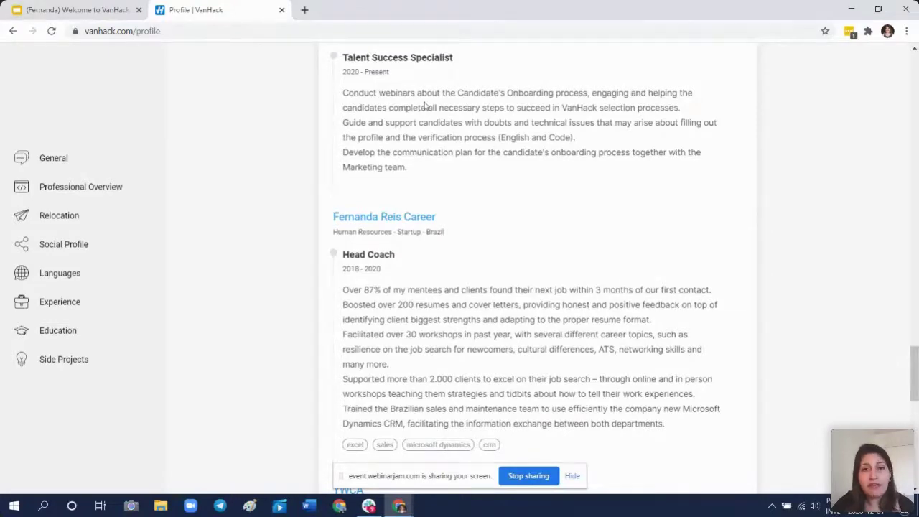
pyautogui.scroll(-1, 424, 106)
pyautogui.scroll(-1, 424, 106)
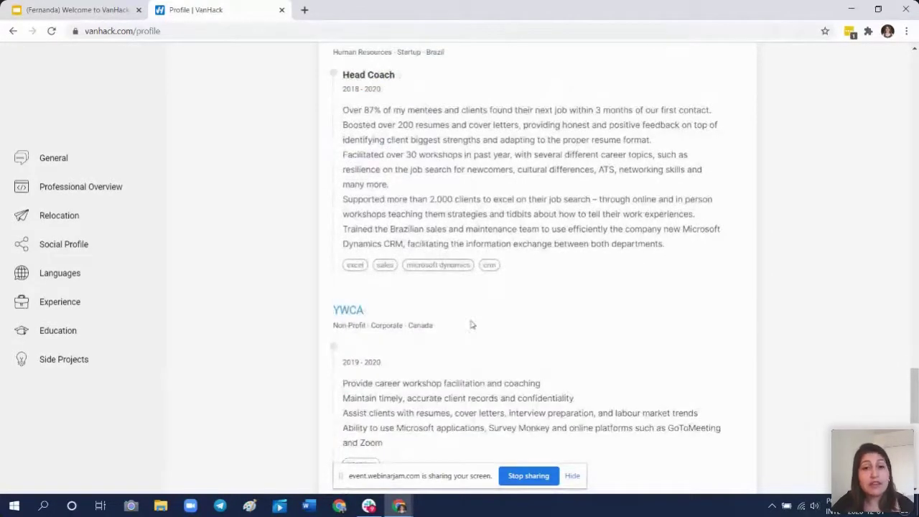
pyautogui.scroll(-2, 470, 324)
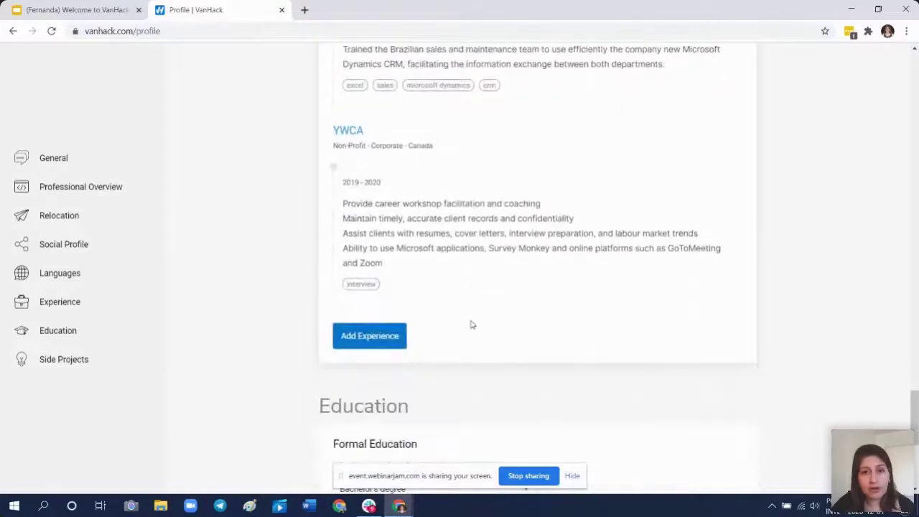
pyautogui.scroll(1, 471, 324)
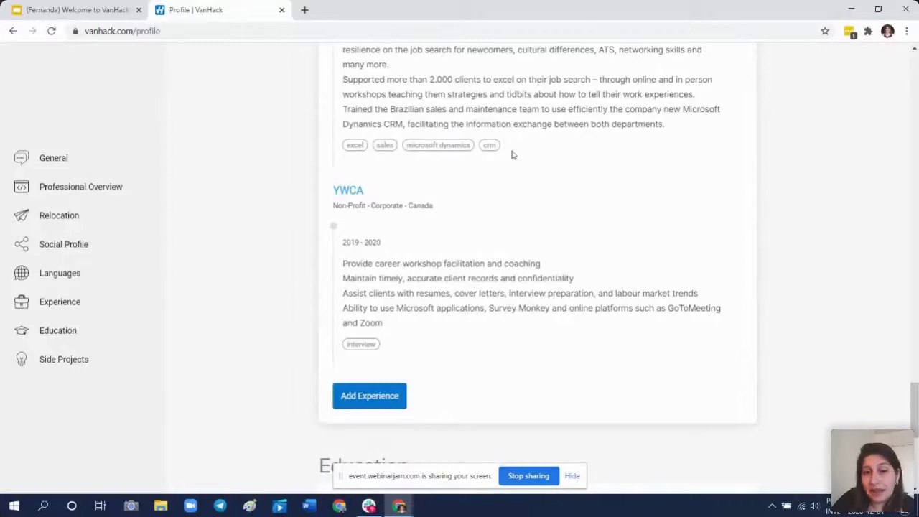
pyautogui.scroll(5, 512, 154)
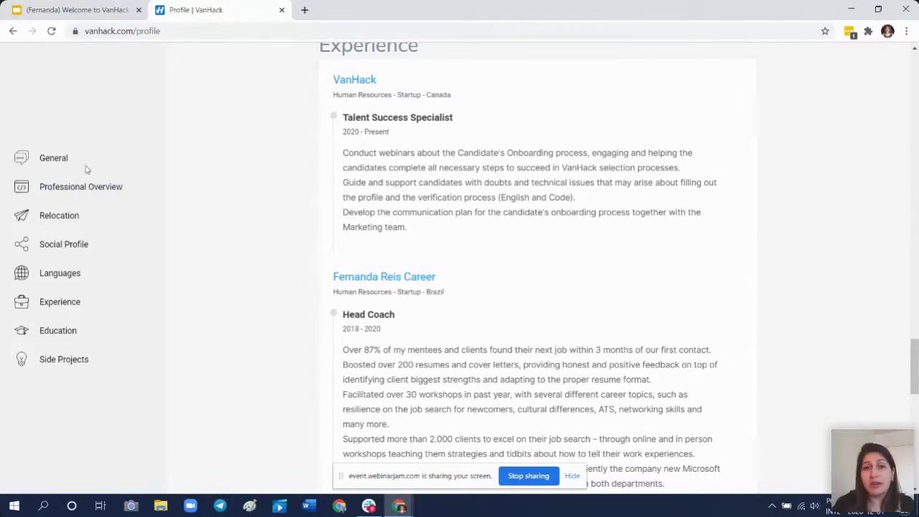
# Return to the Relocation section and view the choices for being open to remote jobs
pyautogui.scroll(9, 522, 273)
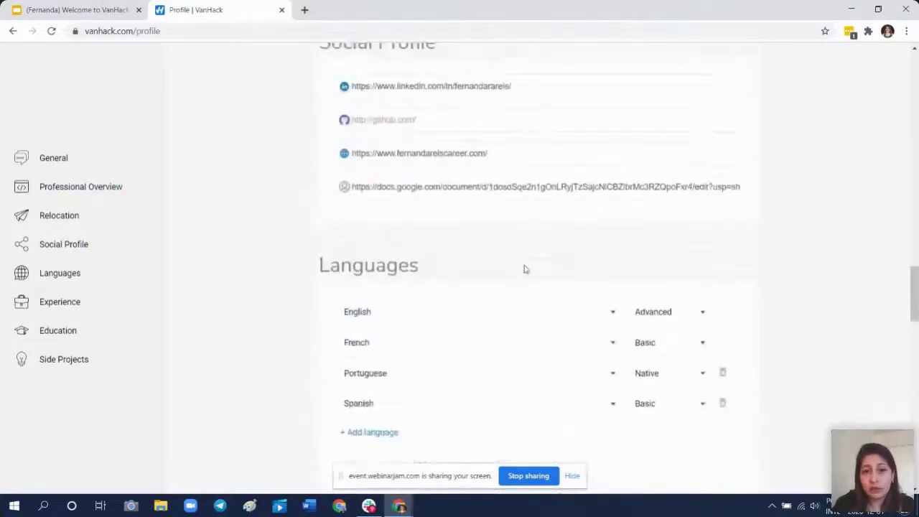
pyautogui.scroll(15, 524, 269)
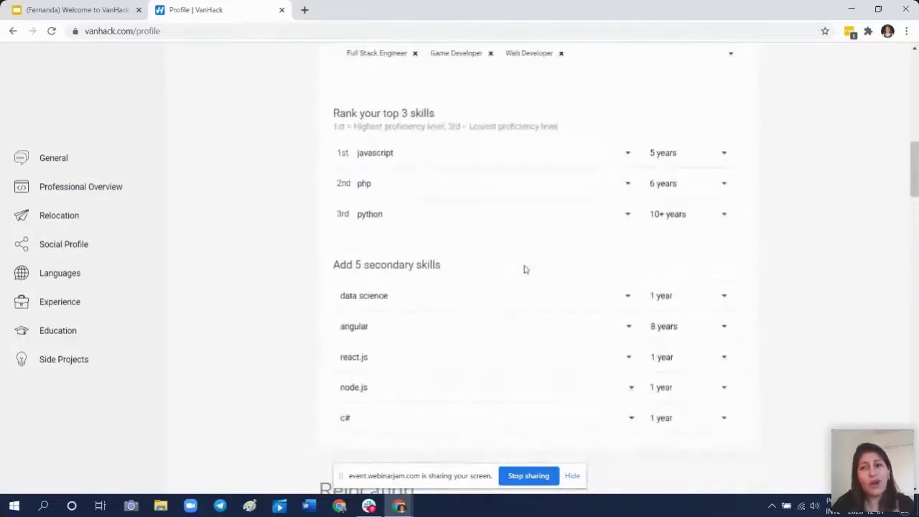
pyautogui.scroll(3, 524, 269)
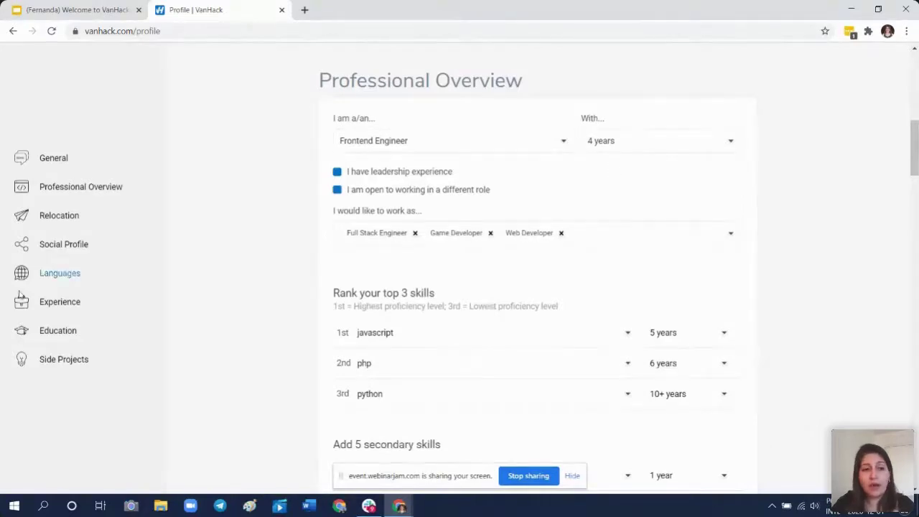
pyautogui.click(85, 302)
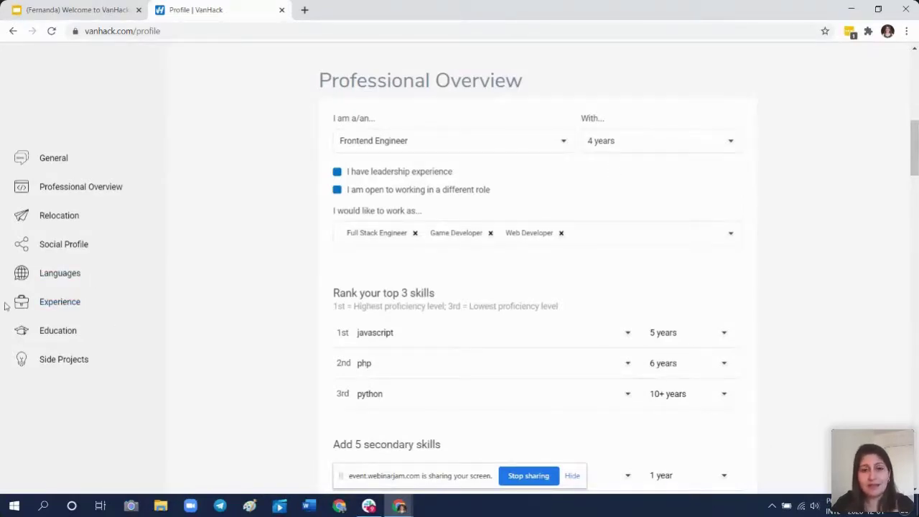
pyautogui.scroll(-6, 520, 249)
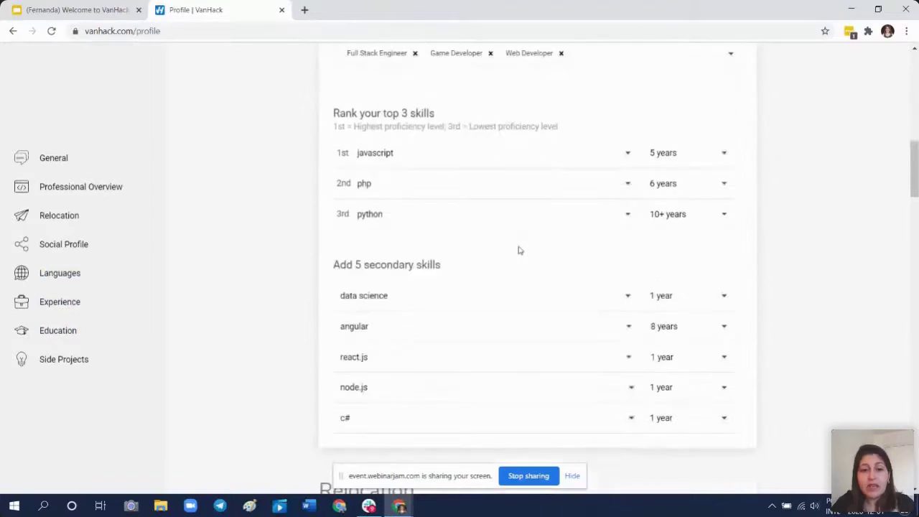
pyautogui.scroll(-2, 520, 250)
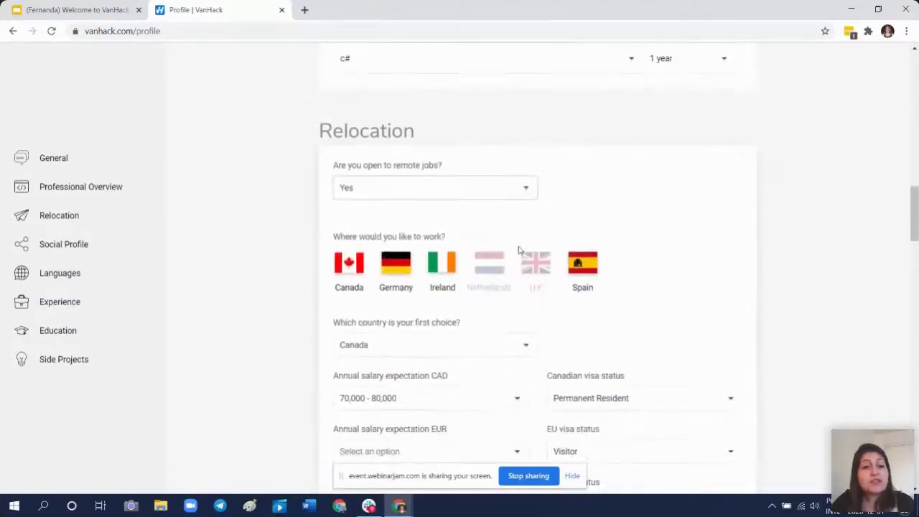
pyautogui.click(469, 196)
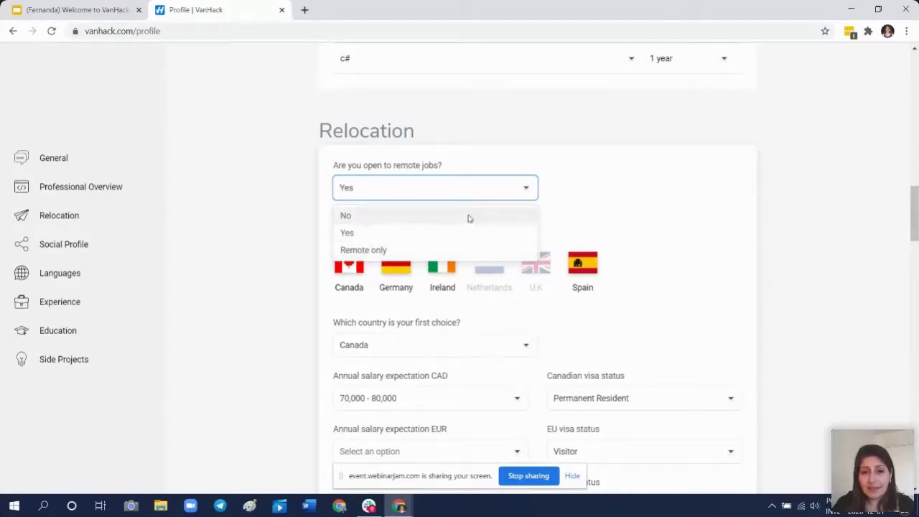
pyautogui.click(573, 188)
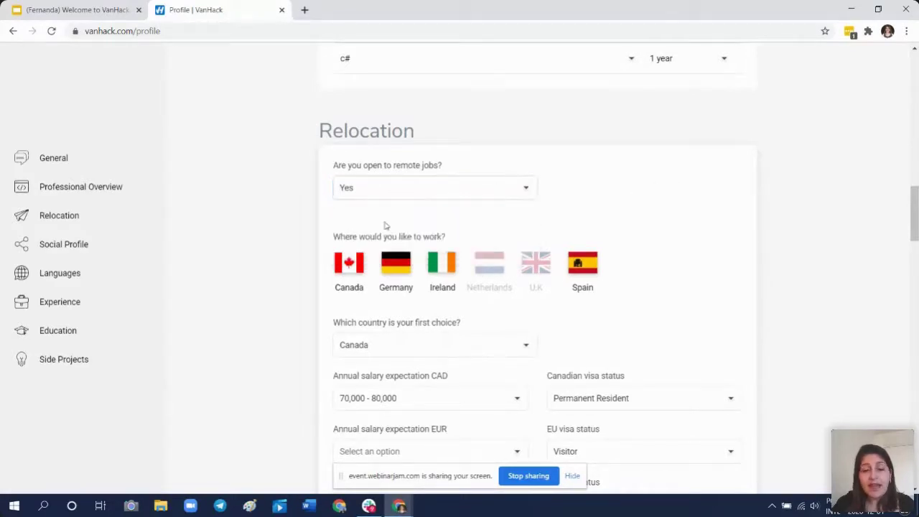
# Add the Netherlands to the countries under "Where would you like to work?" and remove Spain, leaving the U.K. unselected
pyautogui.click(490, 263)
pyautogui.click(536, 263)
pyautogui.click(583, 273)
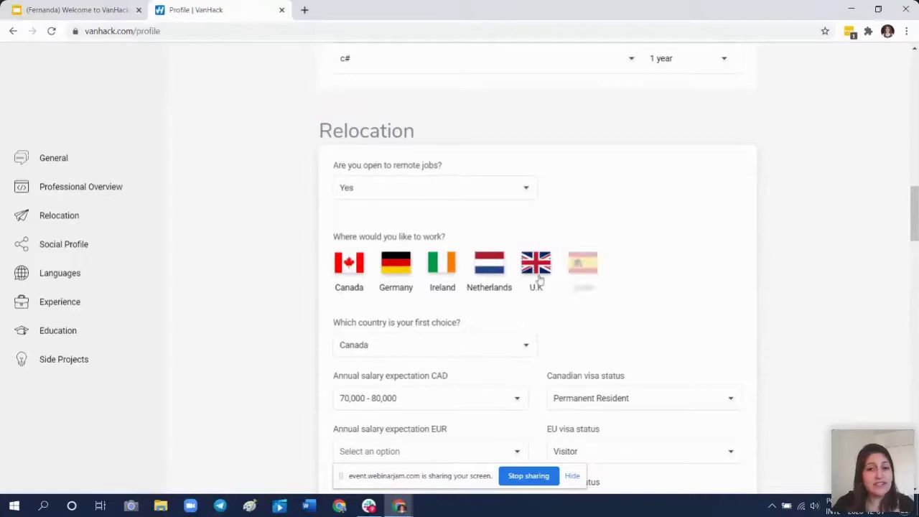
pyautogui.click(539, 276)
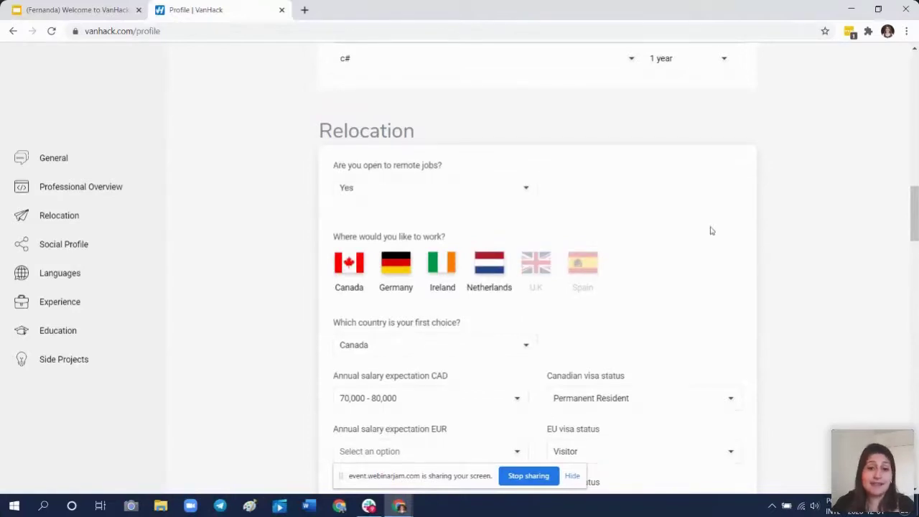
# Review the first-choice country, salary expectation and visa status fields, and recheck the remote jobs choices
pyautogui.scroll(-1, 710, 231)
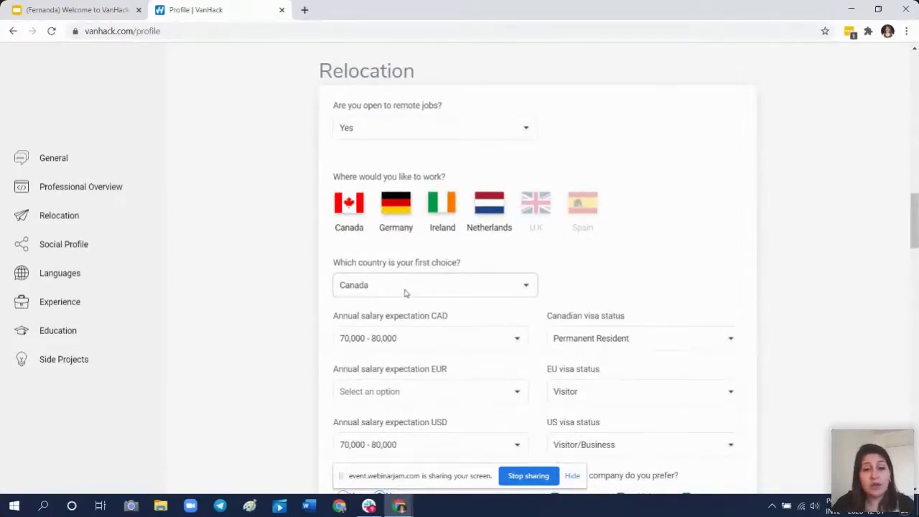
pyautogui.scroll(-1, 513, 268)
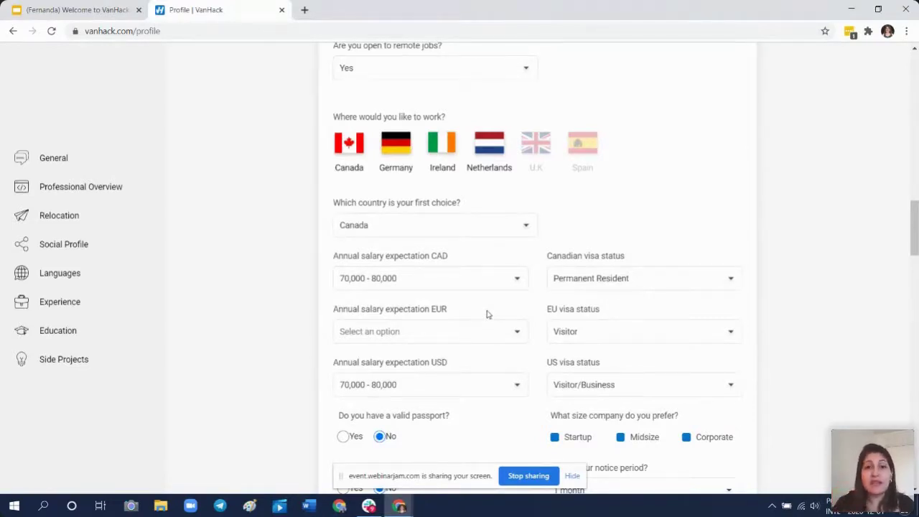
pyautogui.click(487, 78)
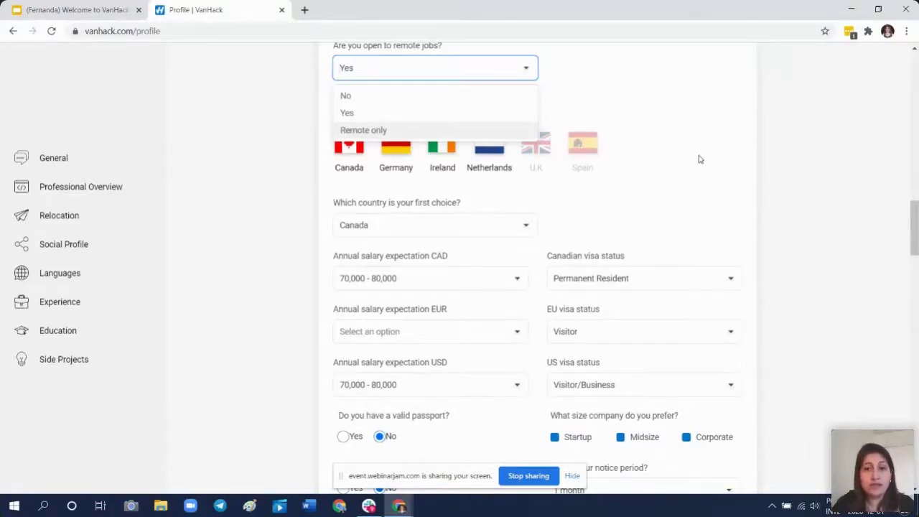
pyautogui.click(652, 203)
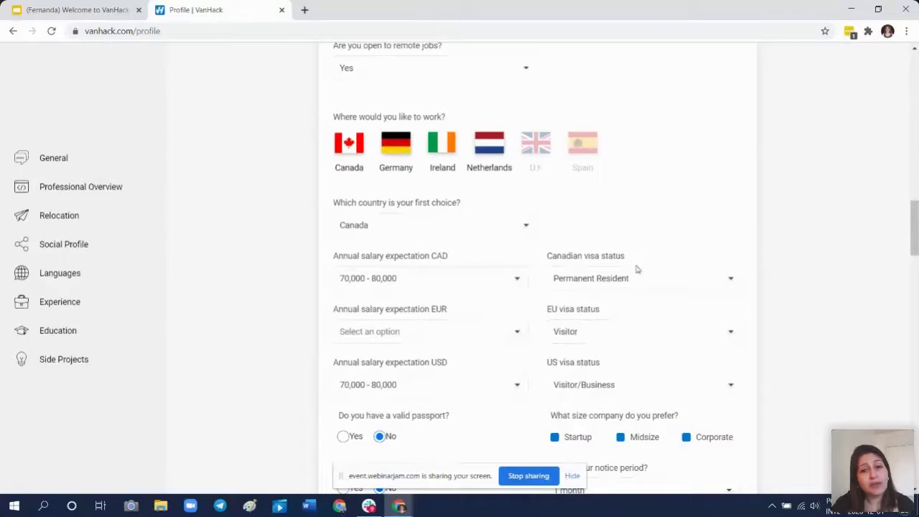
# Switch the valid passport answer to Yes and back to No, and set actively looking for a job to Yes
pyautogui.scroll(-1, 677, 330)
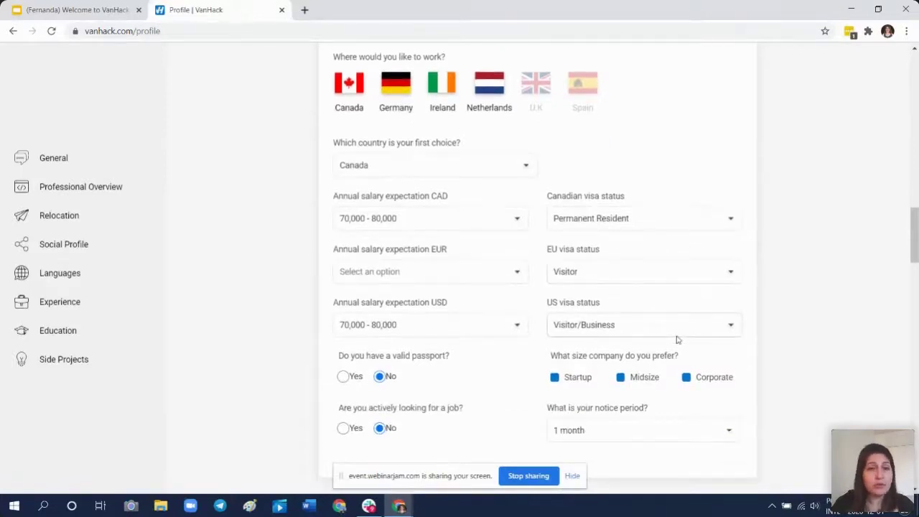
pyautogui.scroll(-1, 675, 336)
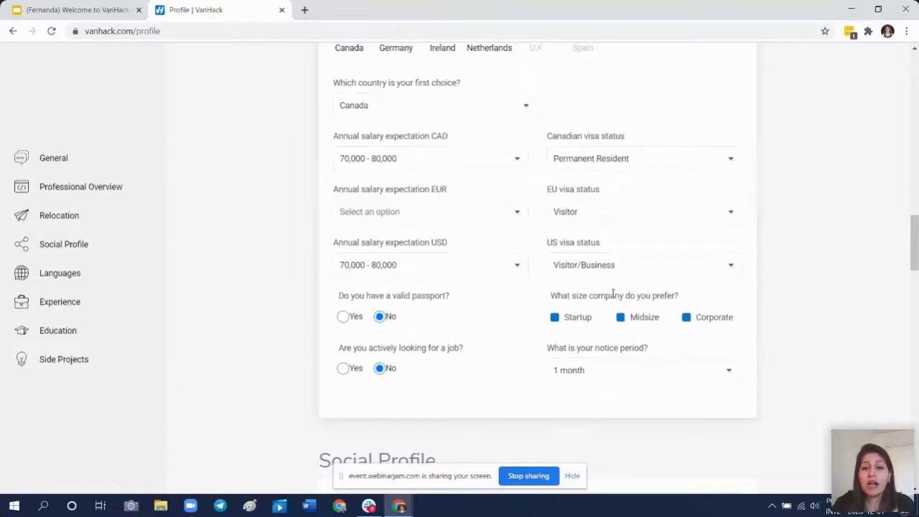
pyautogui.click(343, 318)
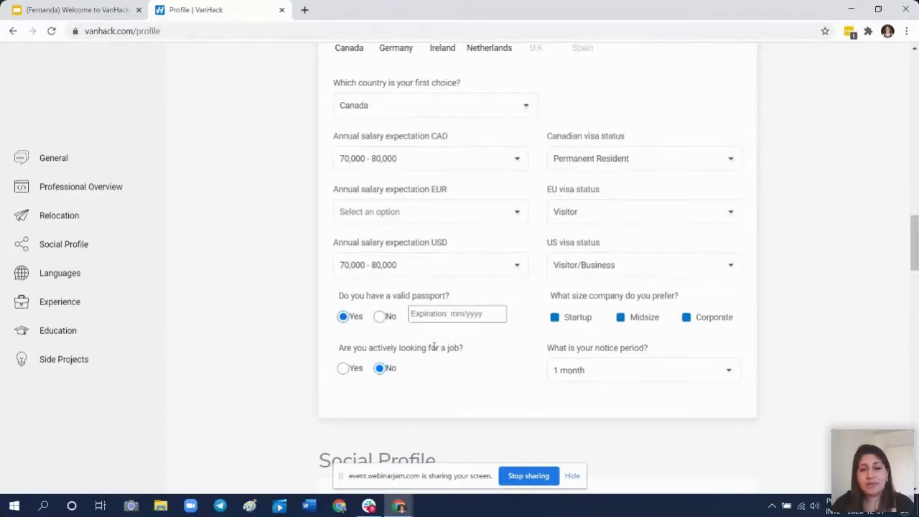
pyautogui.click(379, 318)
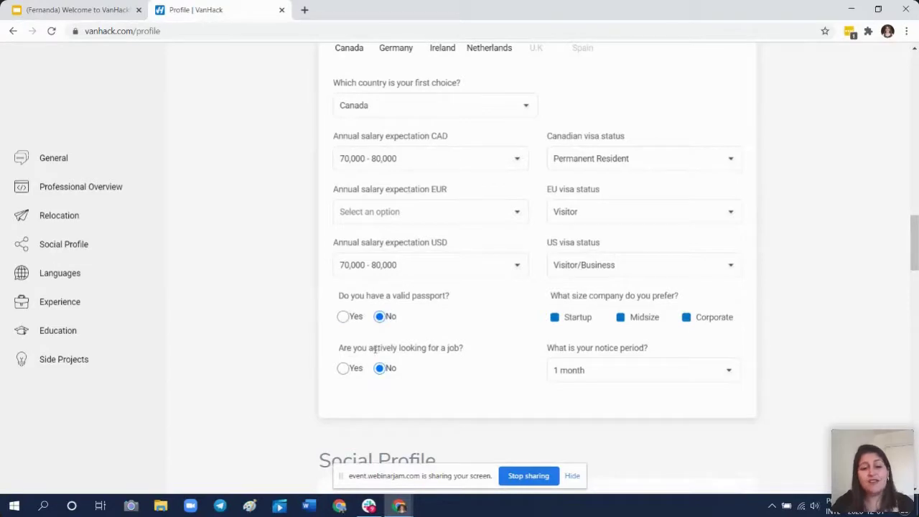
pyautogui.click(343, 368)
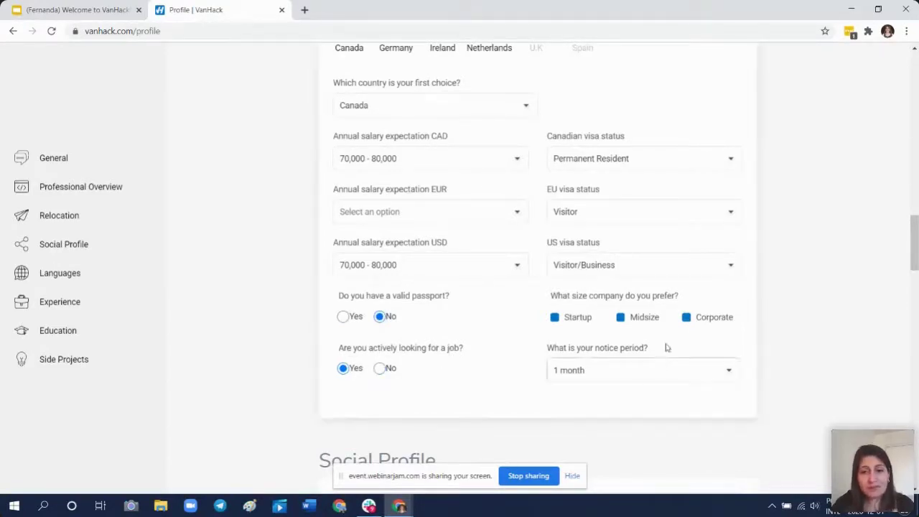
# Clear Midsize and Corporate from the preferred company sizes and select both again
pyautogui.click(621, 317)
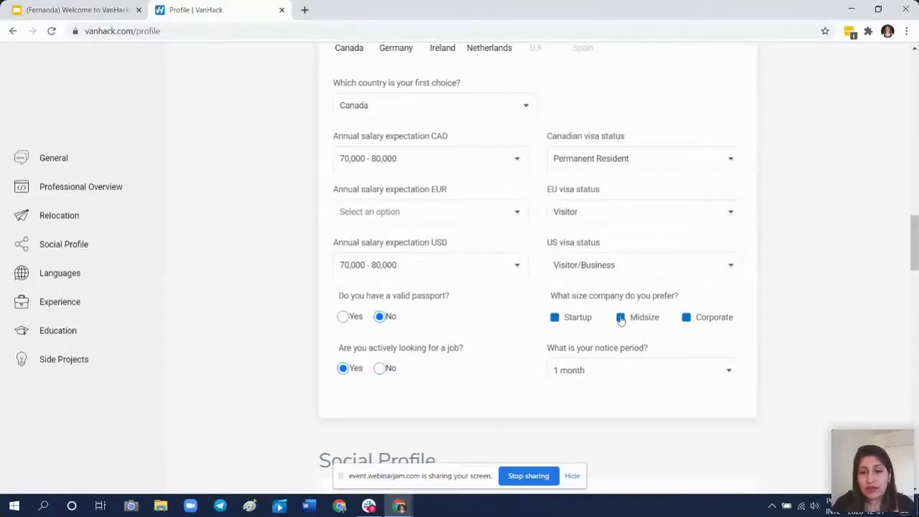
pyautogui.click(687, 318)
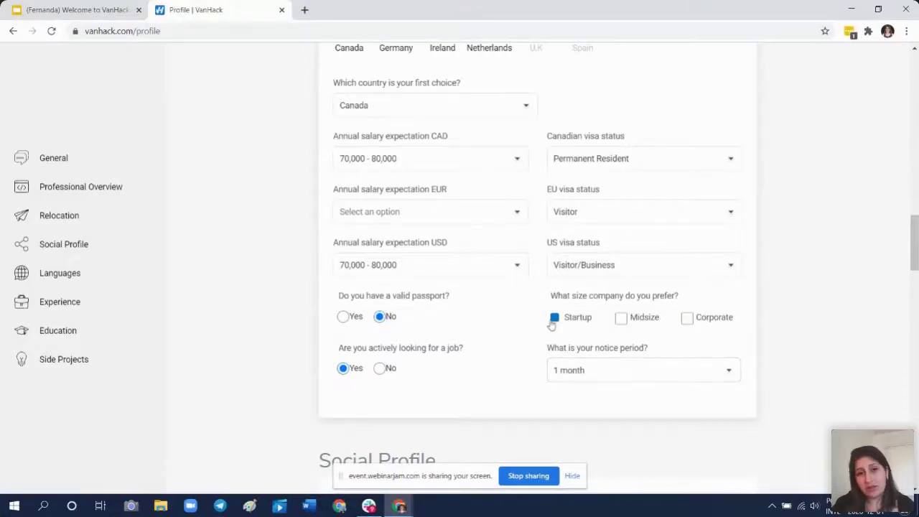
pyautogui.click(621, 318)
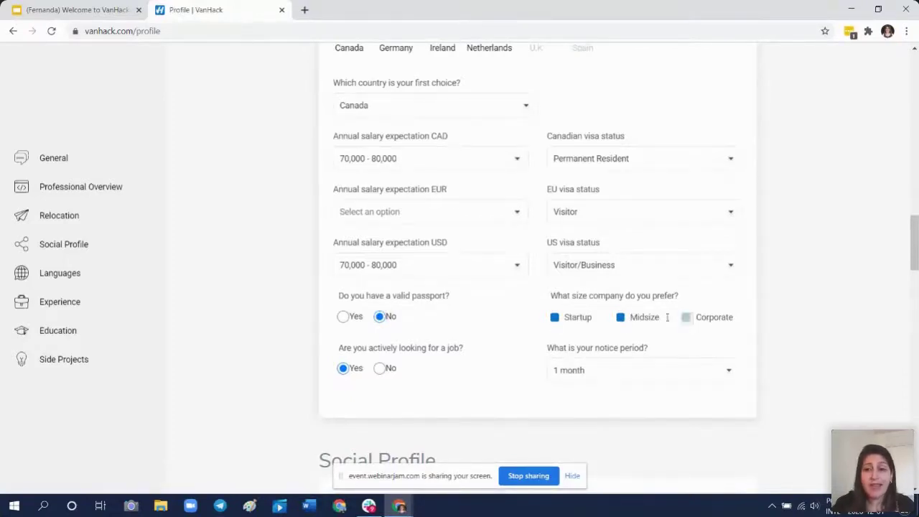
pyautogui.click(686, 318)
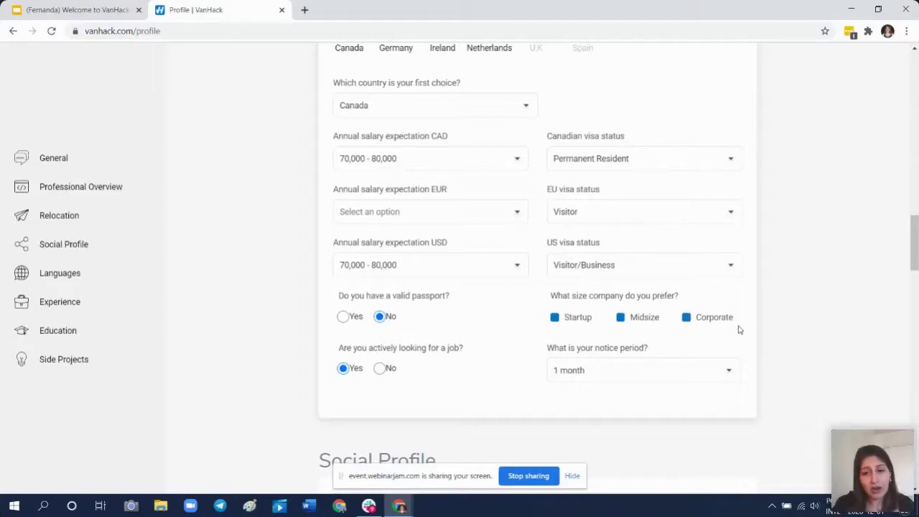
# View the notice period choices and the links listed in the Social Profile section
pyautogui.click(649, 376)
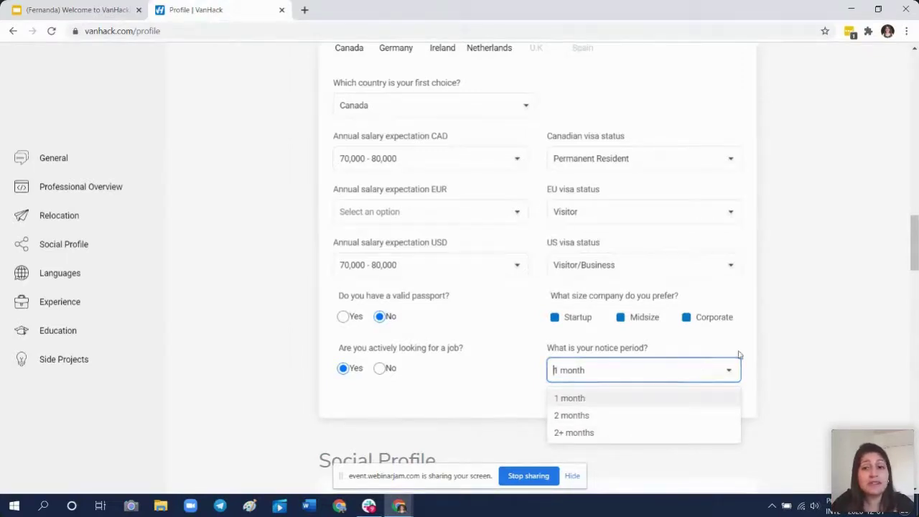
pyautogui.click(797, 346)
pyautogui.scroll(-4, 797, 346)
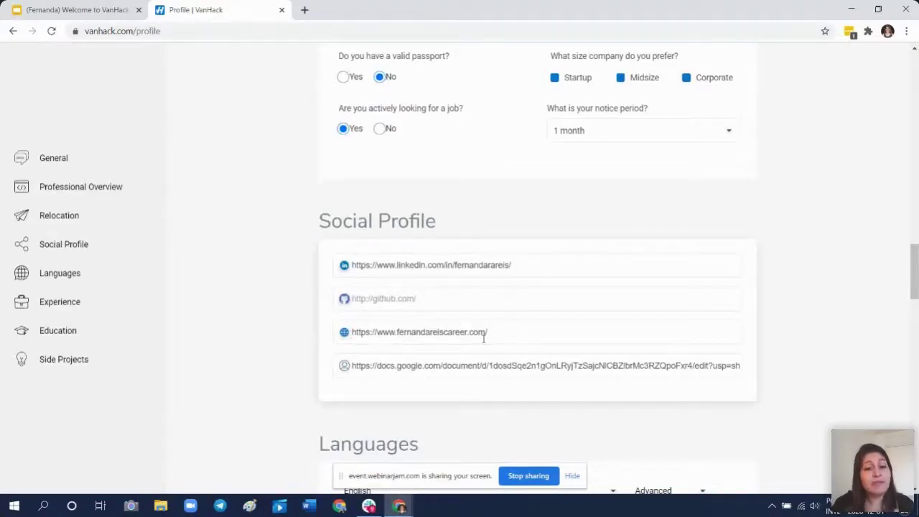
pyautogui.scroll(-1, 506, 342)
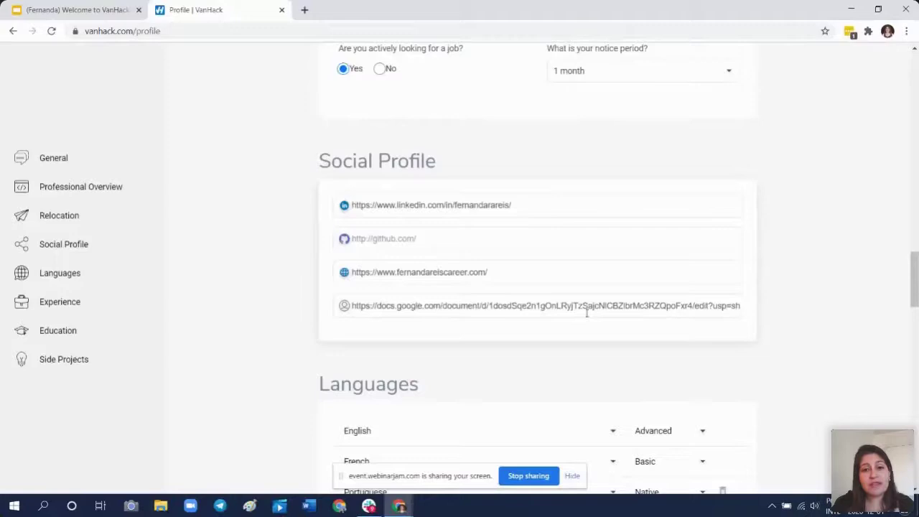
# Copy the Google Docs resume link from the Social Profile section and open it in a new browser tab
pyautogui.moveTo(349, 305); pyautogui.dragTo(768, 298)
pyautogui.hotkey('ctrl', 'c')
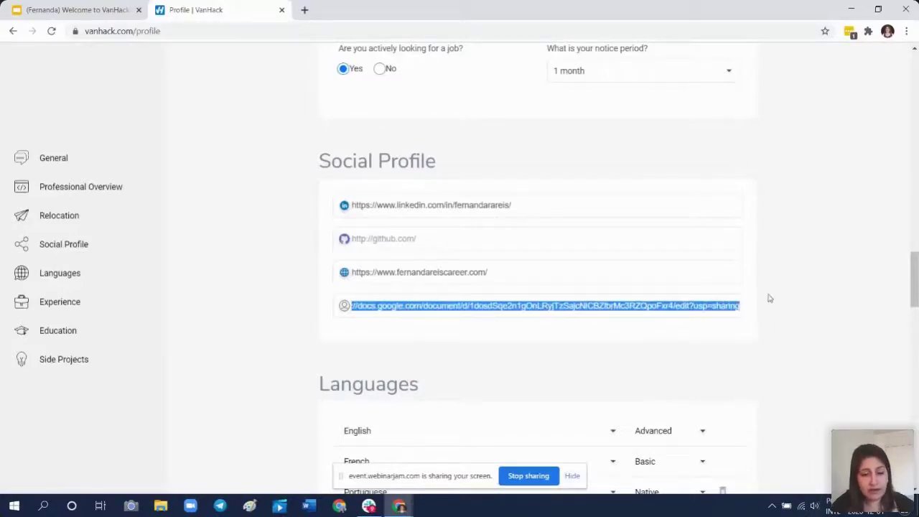
pyautogui.click(304, 9)
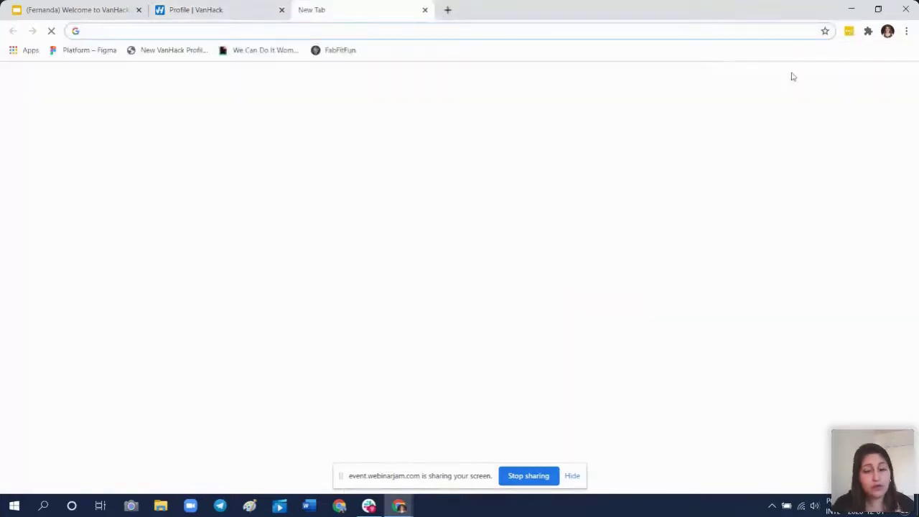
pyautogui.hotkey('ctrl', 'v')
pyautogui.press('Return')
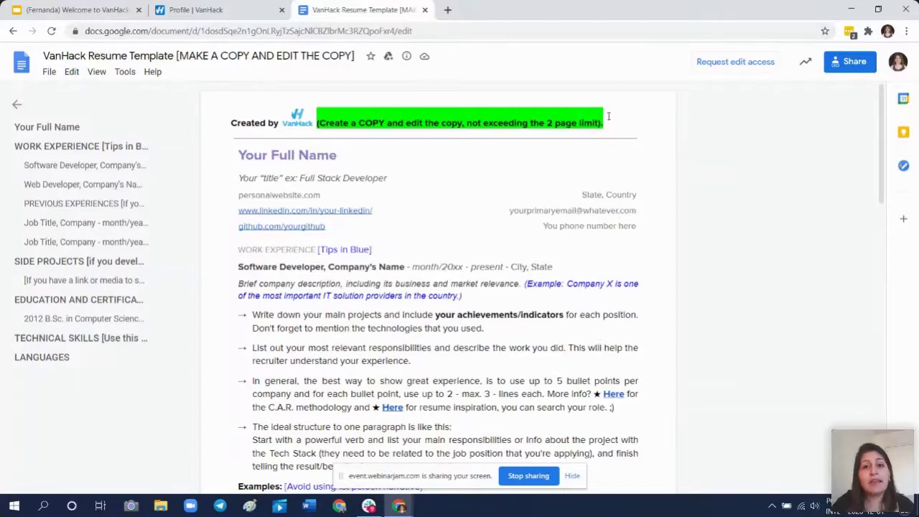
# Bring up the copy settings for the resume template document and cancel them
pyautogui.click(46, 79)
pyautogui.click(94, 161)
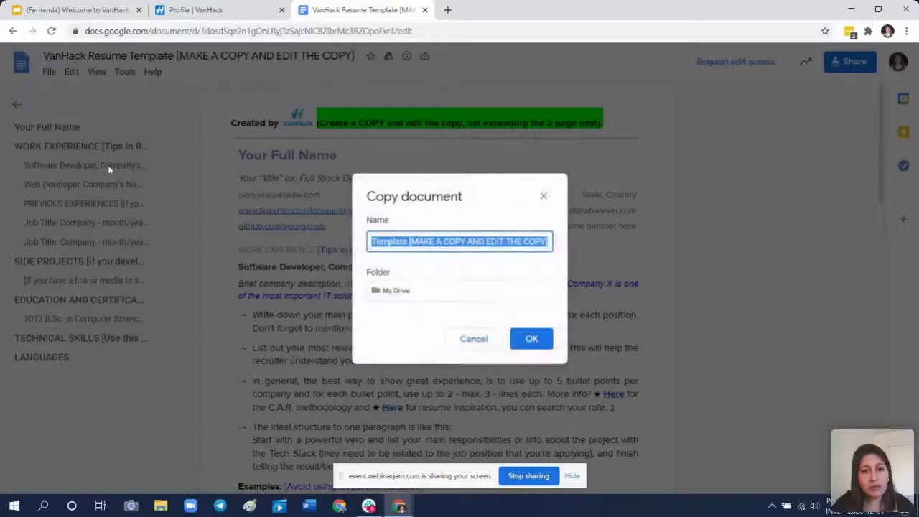
pyautogui.click(473, 338)
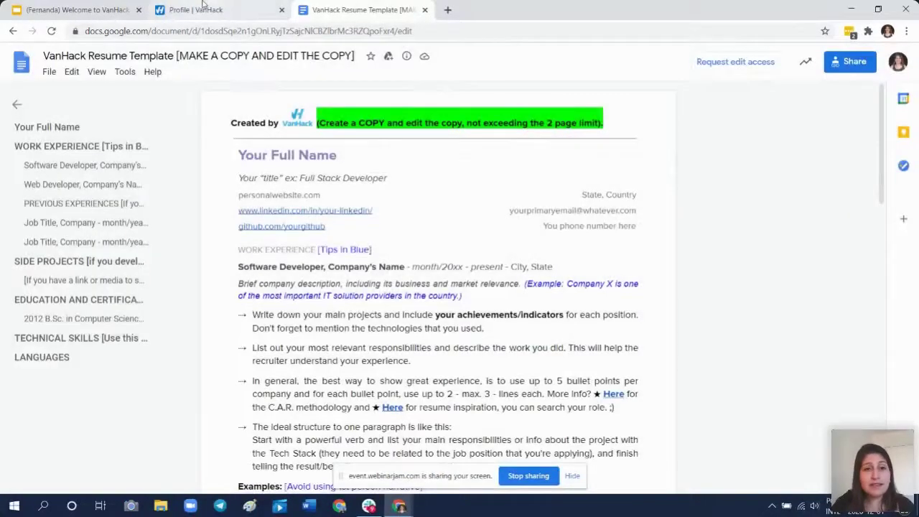
# Revisit the resume link in the profile and check the link access setting in the resume document's sharing options
pyautogui.click(203, 9)
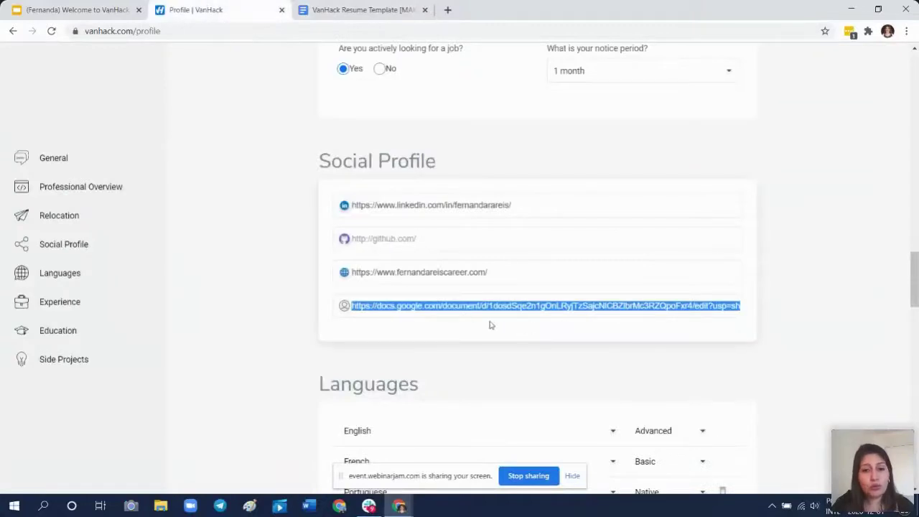
pyautogui.click(383, 9)
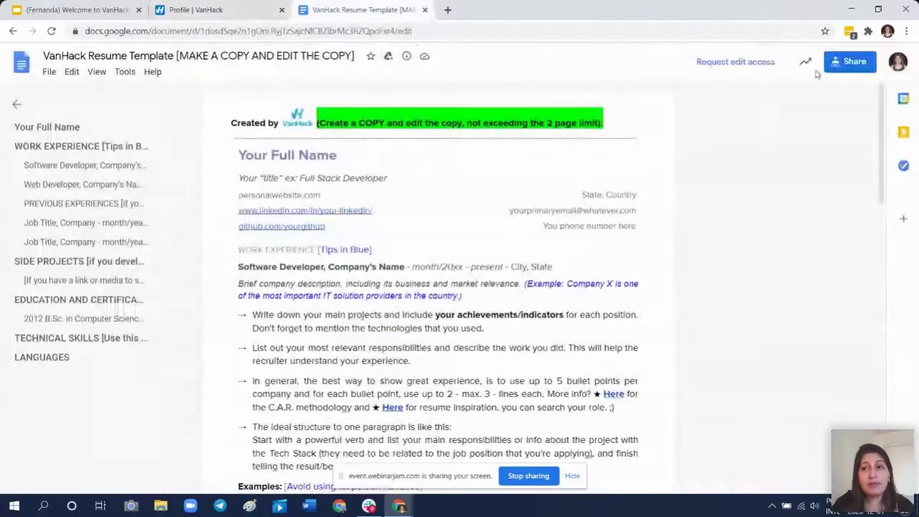
pyautogui.click(859, 62)
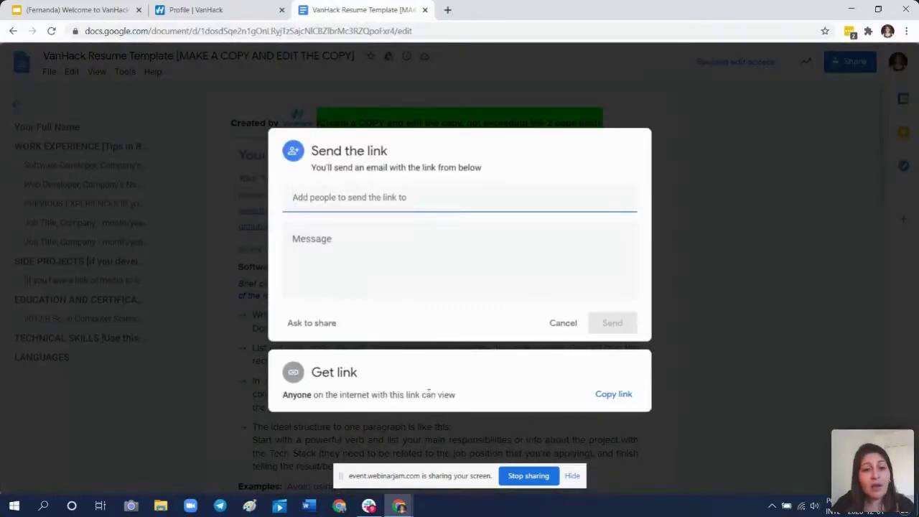
pyautogui.moveTo(293, 394); pyautogui.dragTo(411, 392)
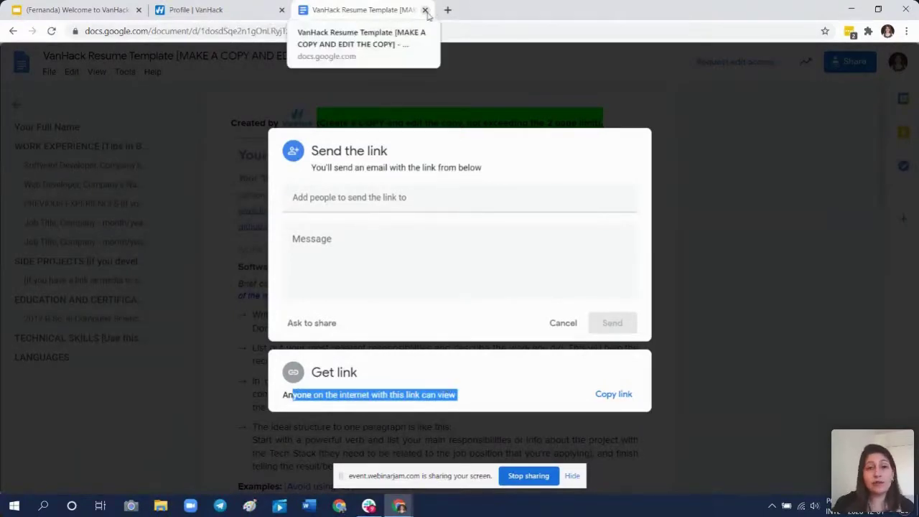
# Close the resume document and view the proficiency level choices for Portuguese in the profile's Languages section
pyautogui.click(425, 10)
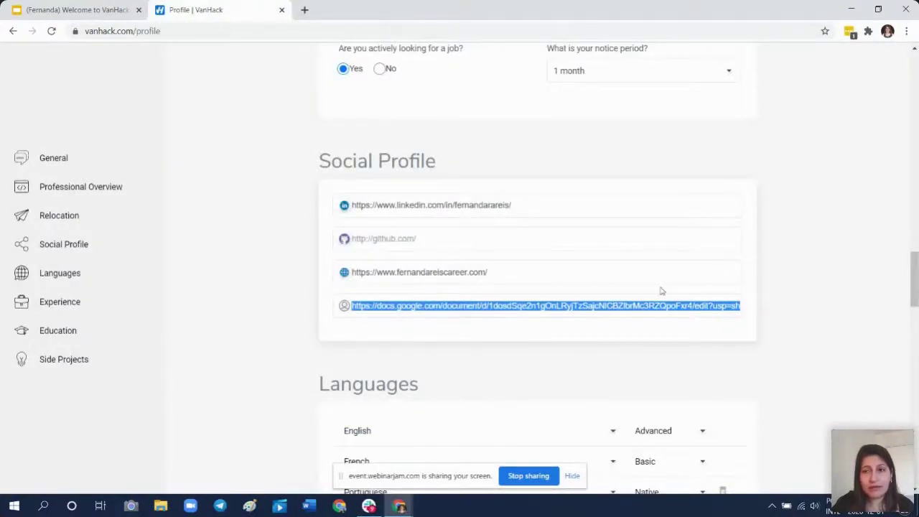
pyautogui.scroll(-1, 700, 328)
pyautogui.click(796, 273)
pyautogui.scroll(-3, 795, 272)
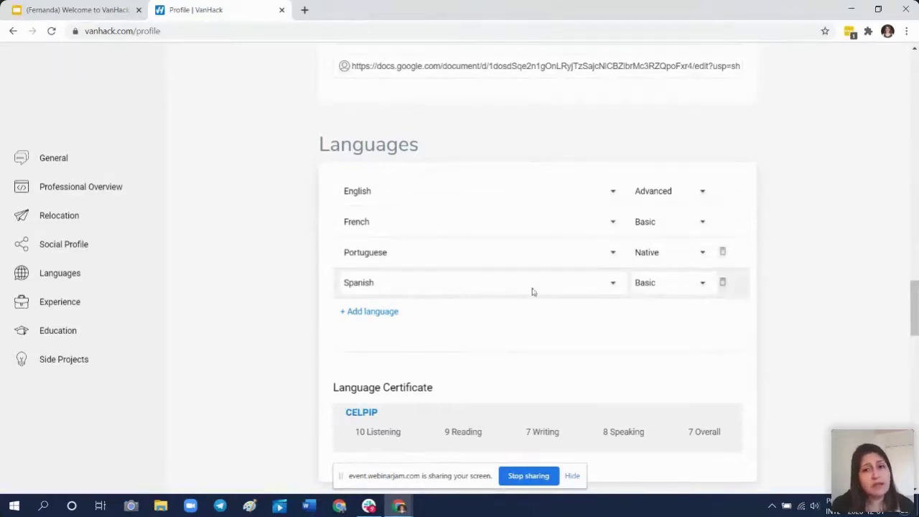
pyautogui.click(686, 264)
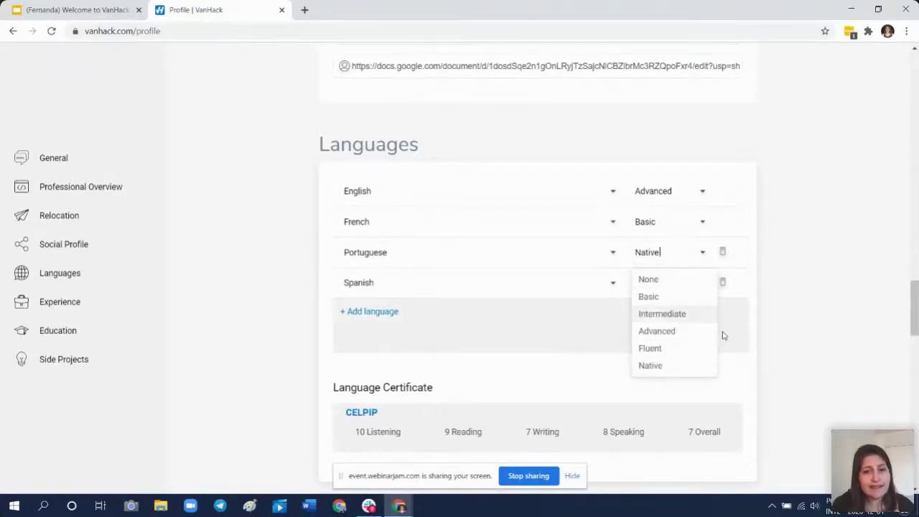
pyautogui.click(890, 194)
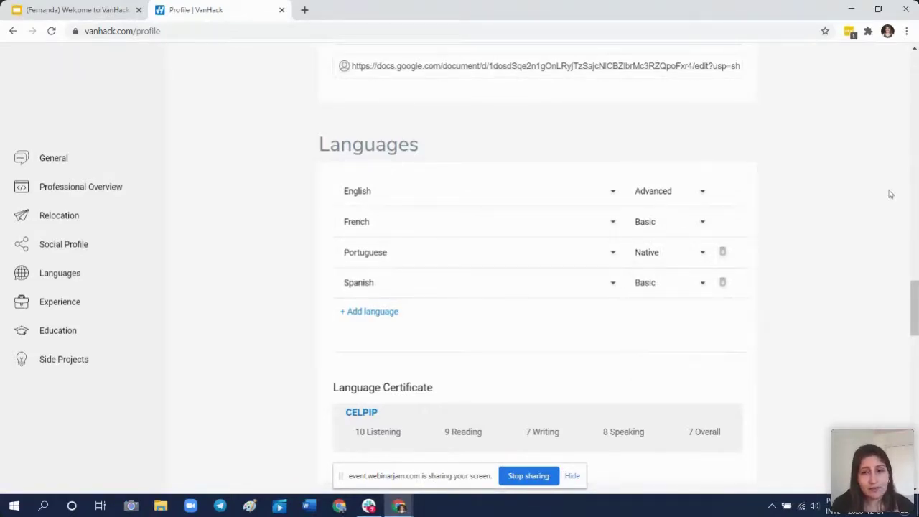
# Set the English proficiency level to Native and return it to Advanced
pyautogui.click(673, 191)
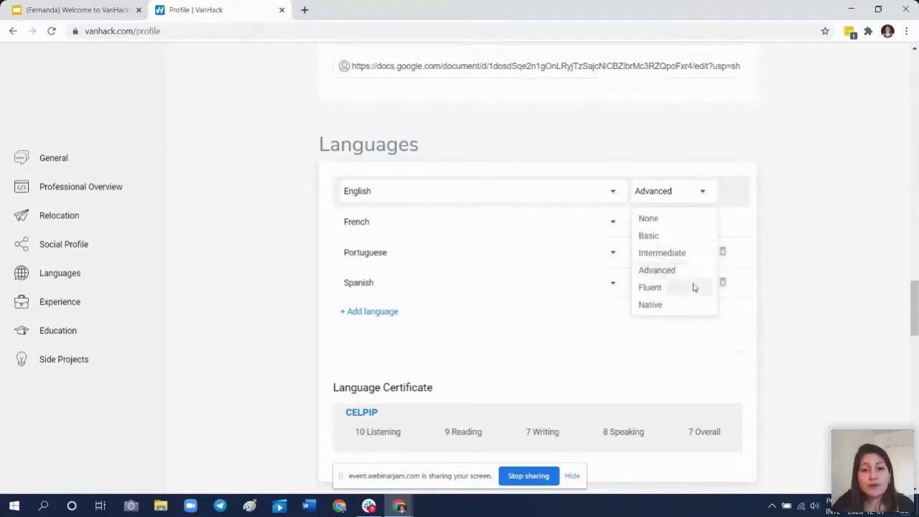
pyautogui.click(701, 310)
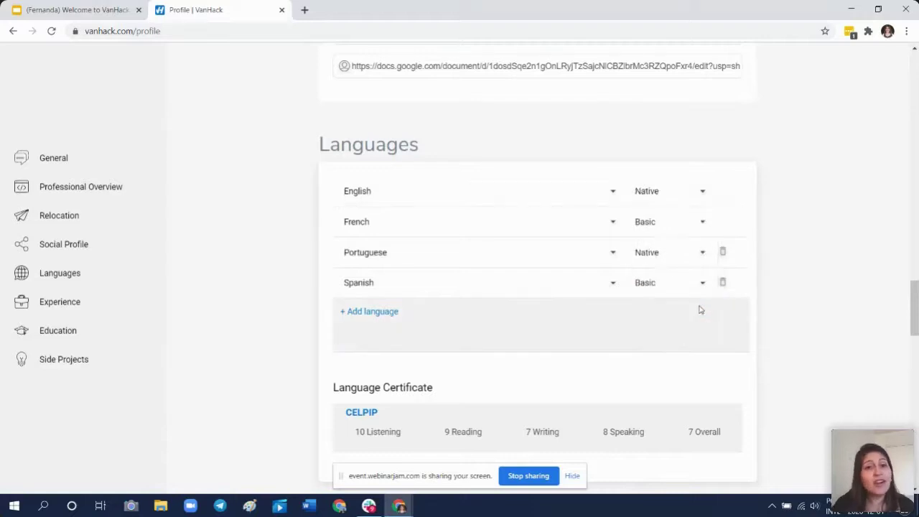
pyautogui.click(679, 191)
pyautogui.click(703, 268)
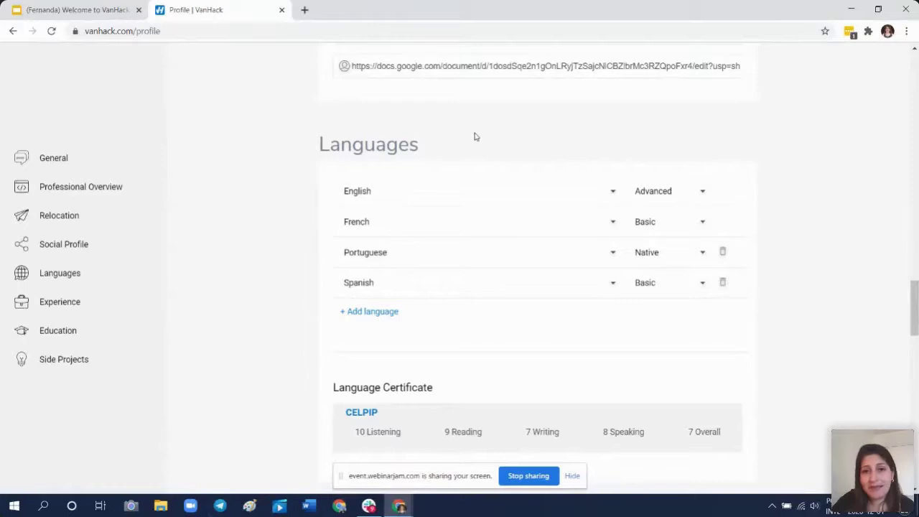
# Review the Language Certificate entry and the first job listed in the Experience section
pyautogui.scroll(-2, 473, 136)
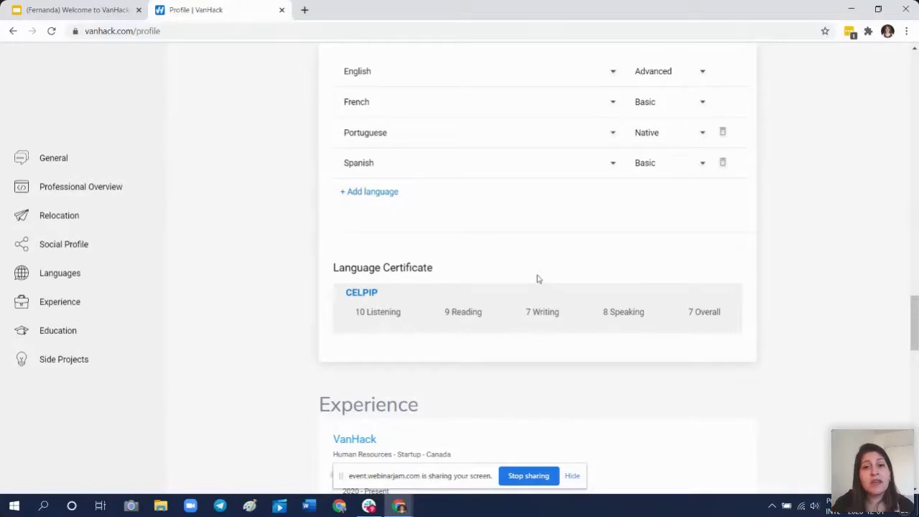
pyautogui.scroll(2, 535, 281)
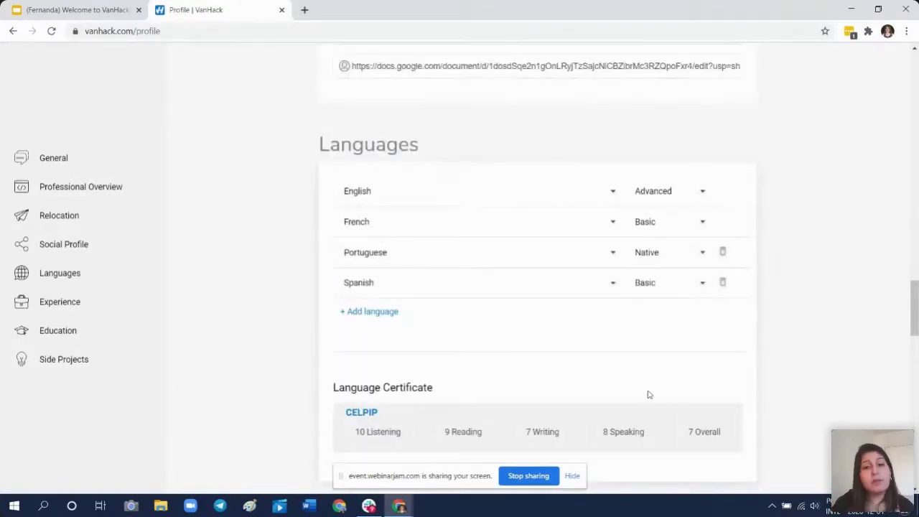
pyautogui.scroll(-1, 648, 391)
pyautogui.scroll(-4, 650, 378)
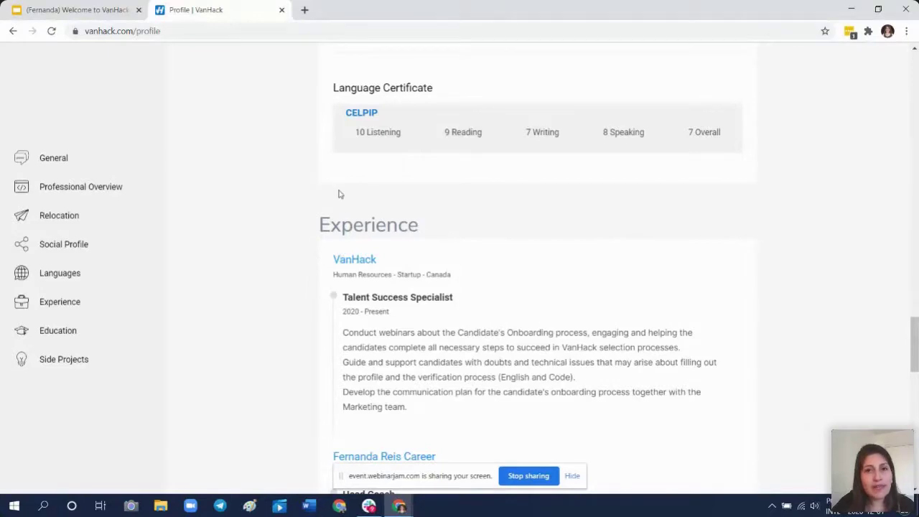
pyautogui.scroll(-1, 613, 230)
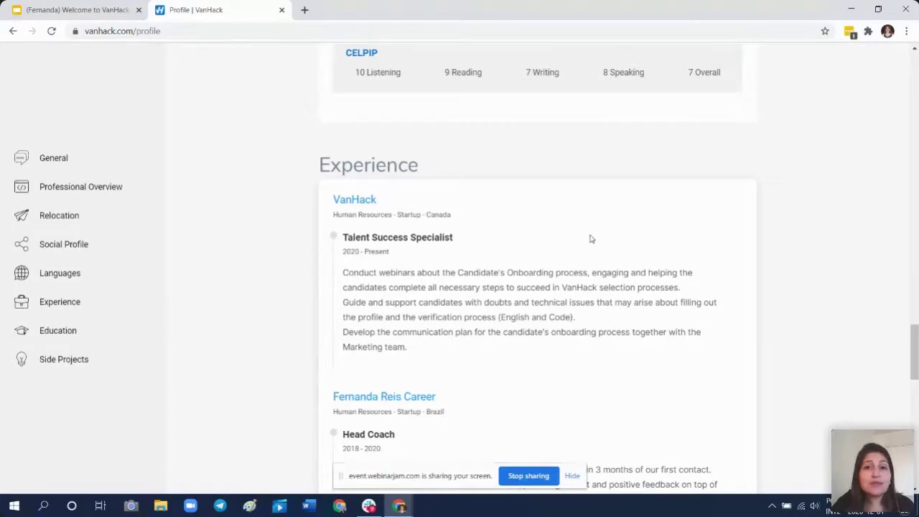
# Highlight the YWCA line on career workshop facilitation and coaching, and the webinar responsibility under Talent Success Specialist
pyautogui.scroll(-6, 585, 242)
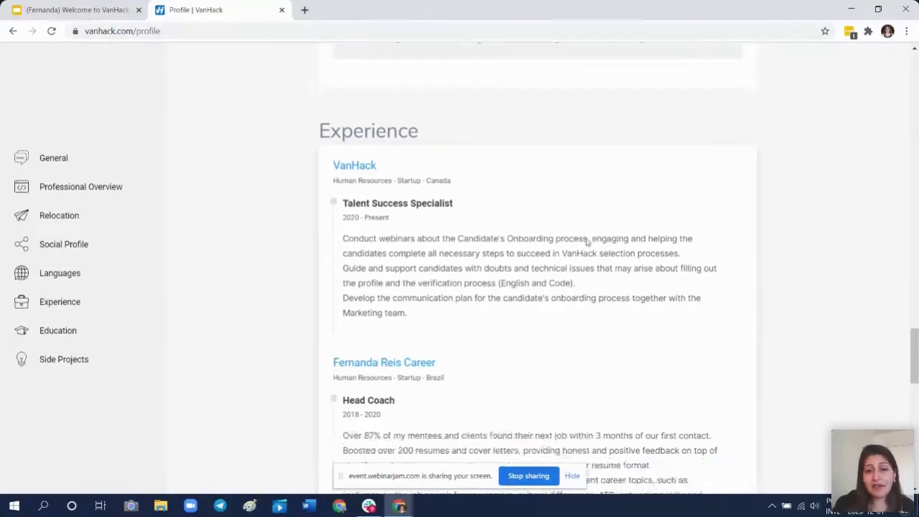
pyautogui.moveTo(343, 323); pyautogui.dragTo(539, 317)
pyautogui.click(549, 312)
pyautogui.tripleClick(545, 324)
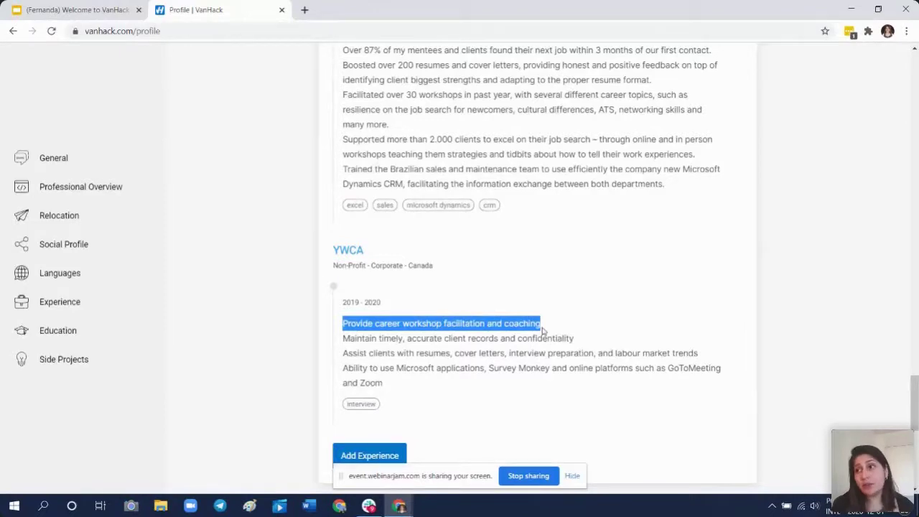
pyautogui.scroll(5, 543, 330)
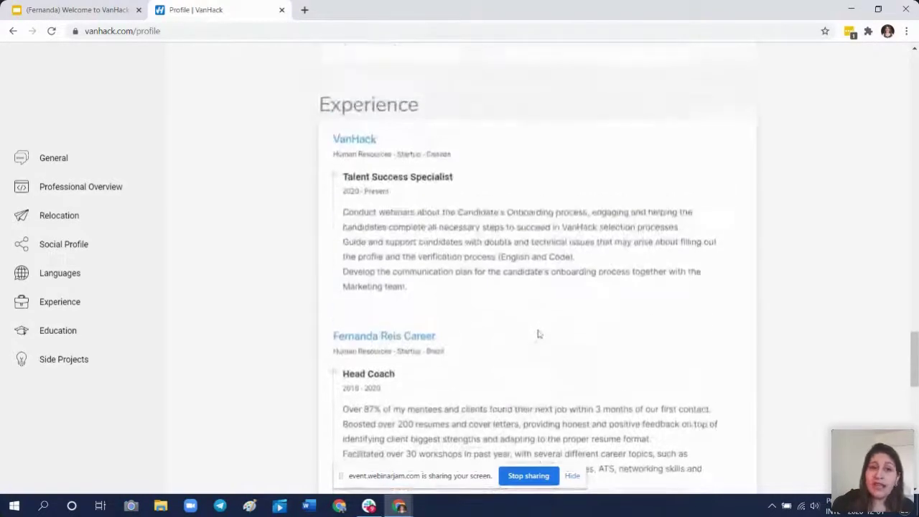
pyautogui.moveTo(342, 212); pyautogui.dragTo(700, 227)
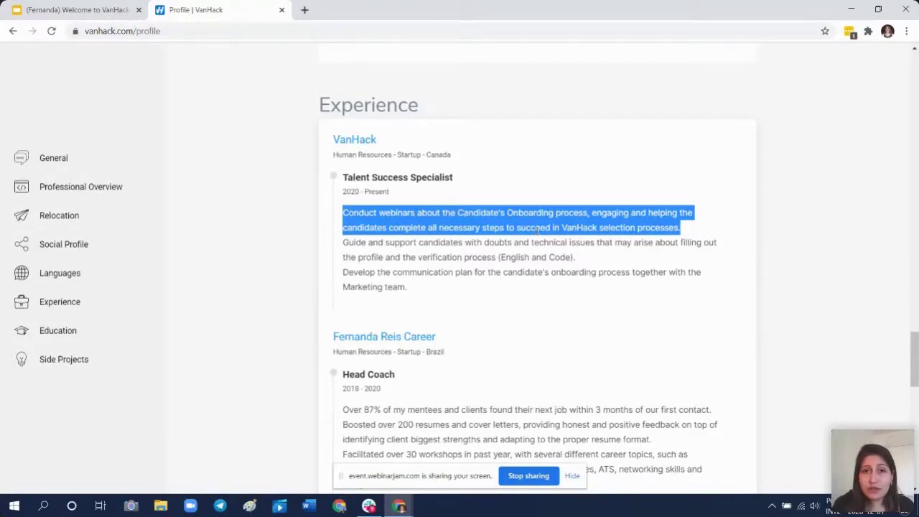
# Highlight the full Head Coach sentence about facilitating over 30 workshops on career topics
pyautogui.scroll(-5, 537, 229)
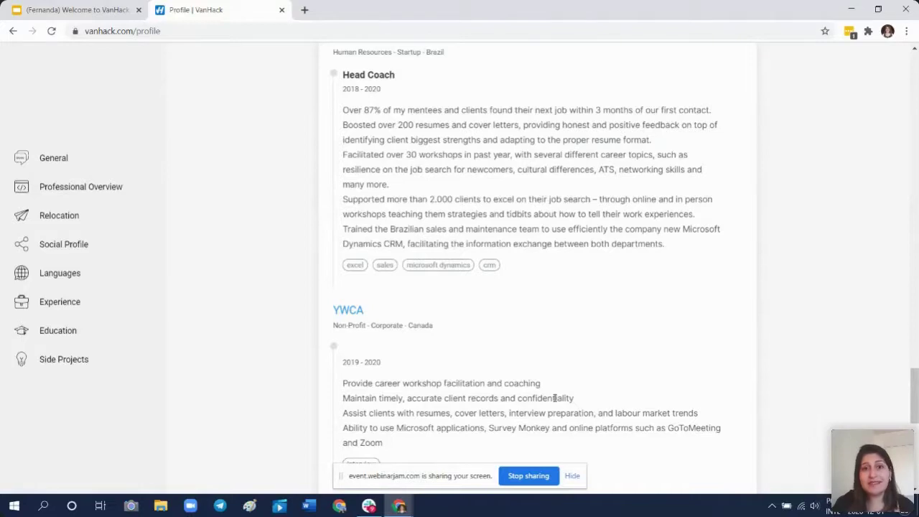
pyautogui.scroll(1, 554, 398)
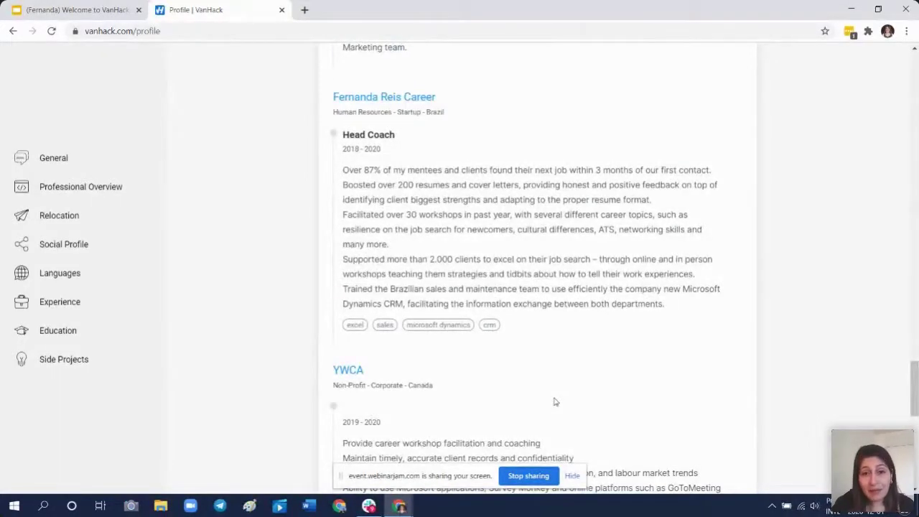
pyautogui.scroll(1, 380, 212)
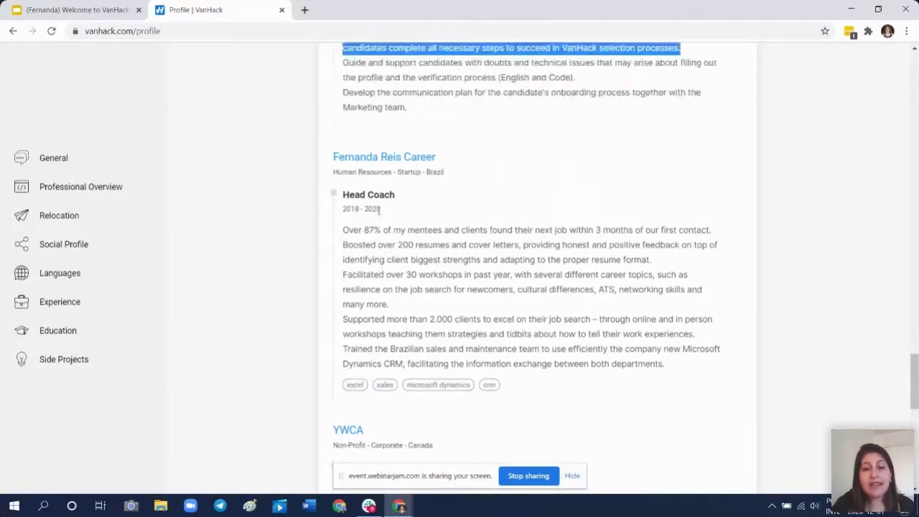
pyautogui.scroll(1, 382, 290)
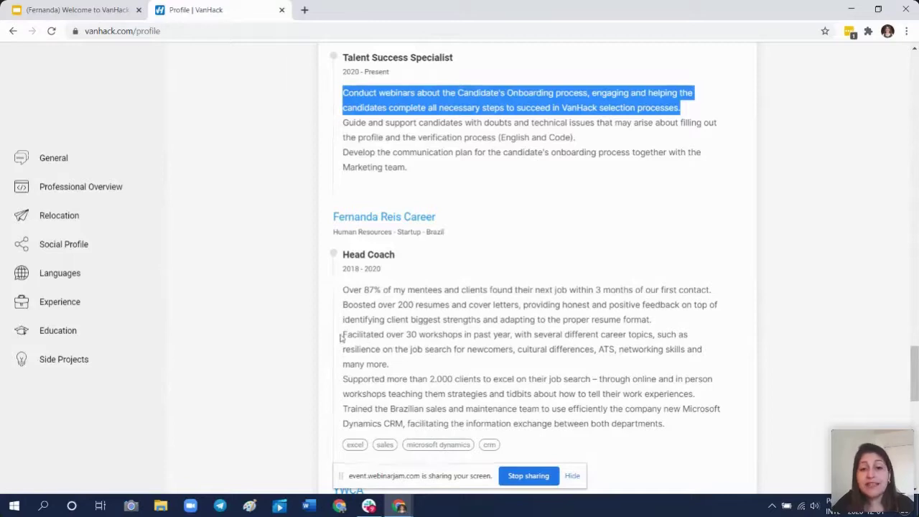
pyautogui.moveTo(344, 334); pyautogui.dragTo(692, 347)
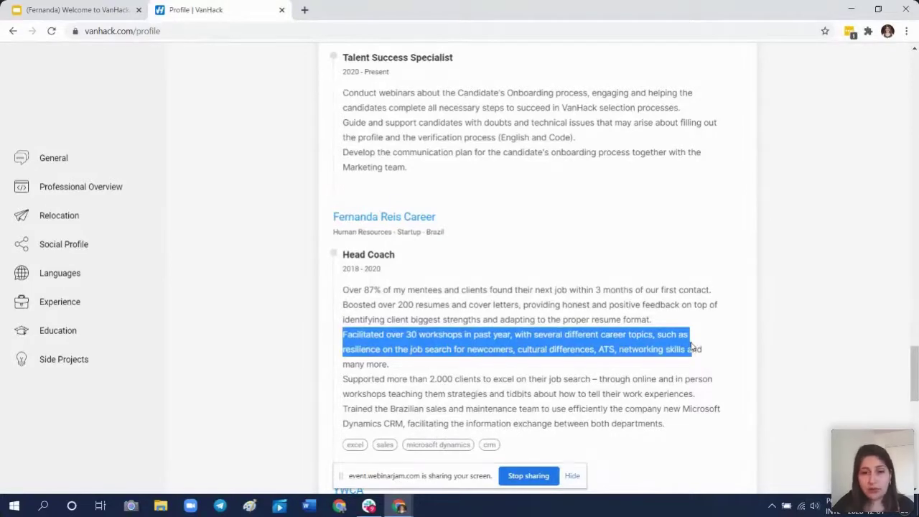
pyautogui.moveTo(692, 346); pyautogui.dragTo(715, 367)
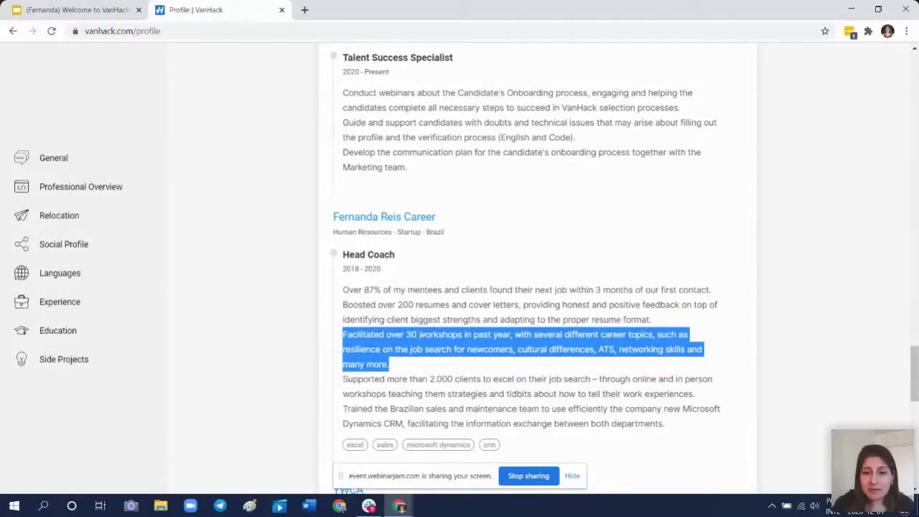
# Highlight the YWCA line "Maintain timely, accurate client records and confidentiality"
pyautogui.scroll(-1, 419, 334)
pyautogui.scroll(2, 419, 334)
pyautogui.scroll(-2, 419, 337)
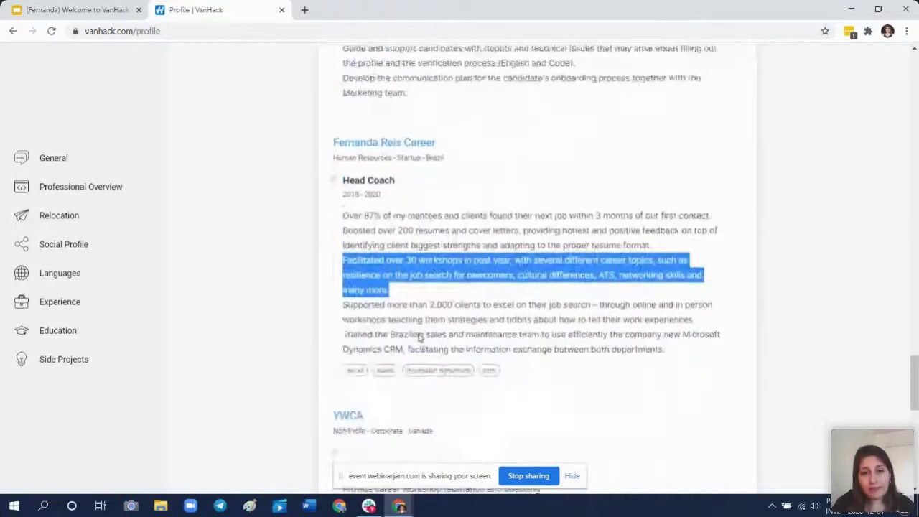
pyautogui.scroll(-2, 419, 335)
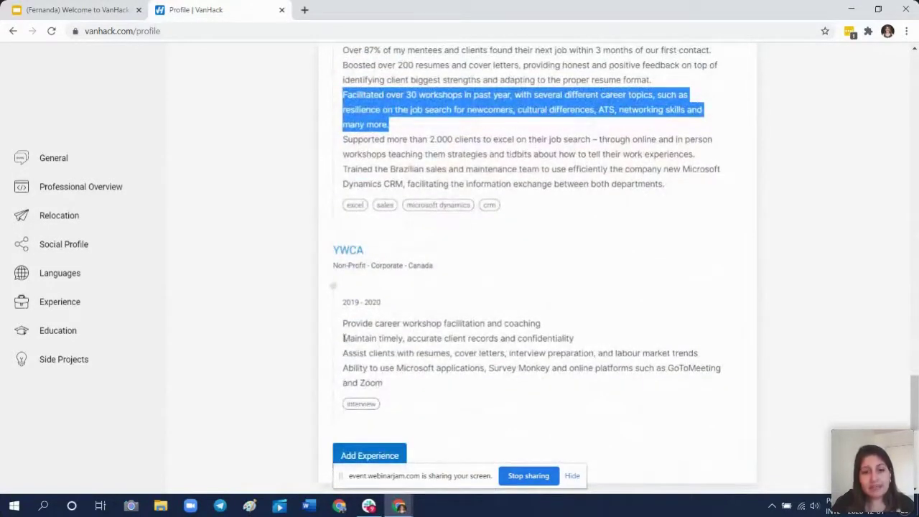
pyautogui.moveTo(343, 337); pyautogui.dragTo(581, 338)
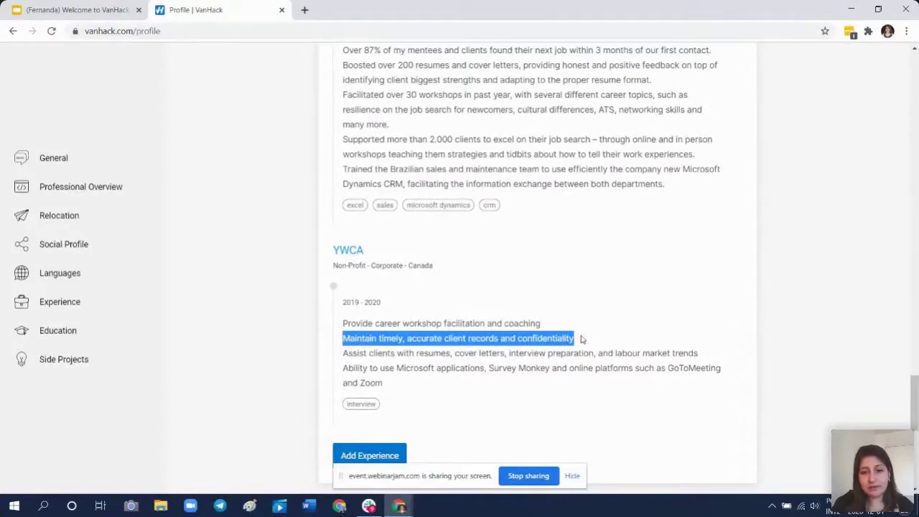
# Highlight the communication plan sentence and the webinar sentence in the Talent Success Specialist description
pyautogui.scroll(4, 582, 338)
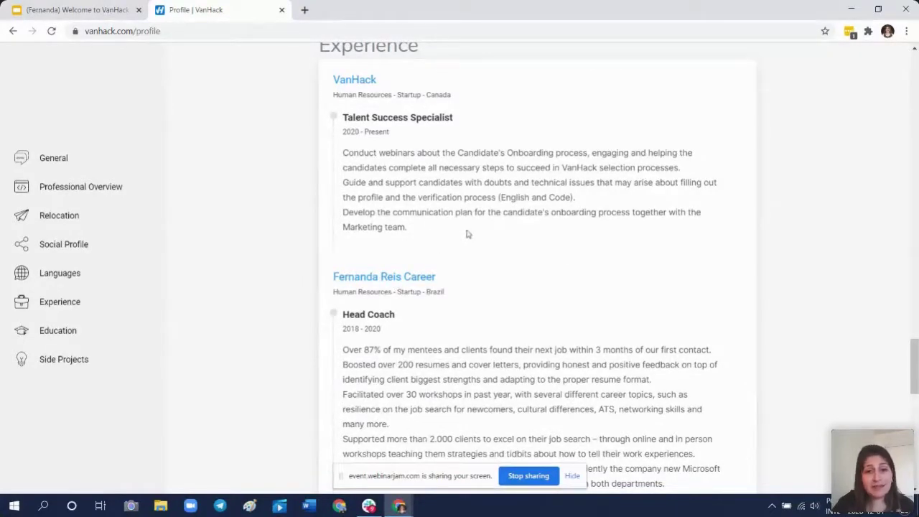
pyautogui.moveTo(344, 212); pyautogui.dragTo(715, 232)
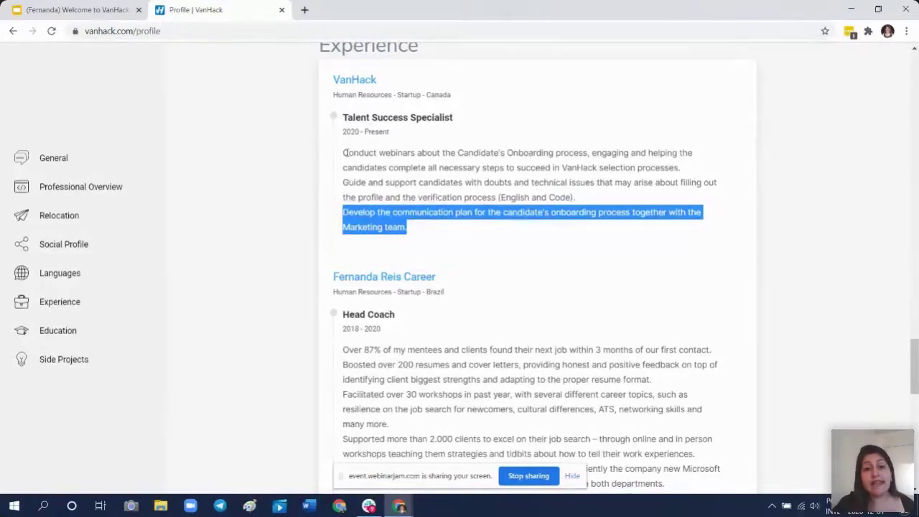
pyautogui.moveTo(344, 153); pyautogui.dragTo(378, 153)
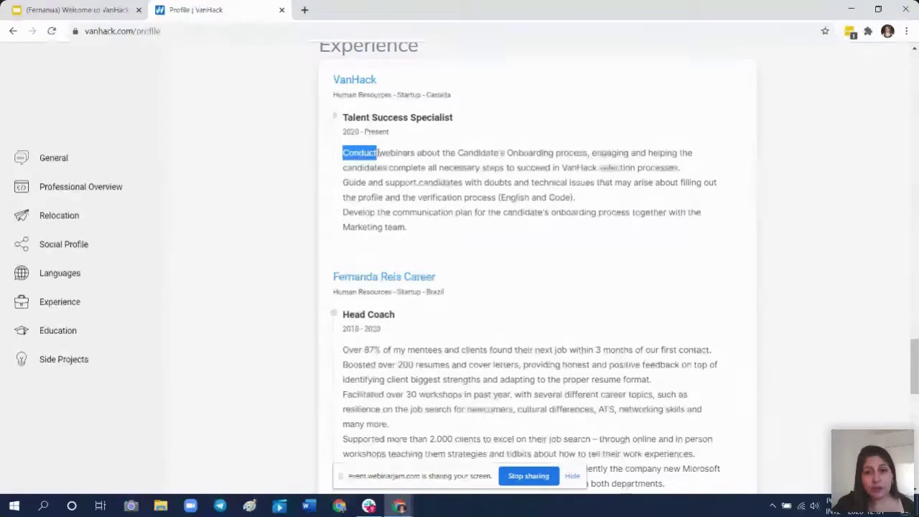
pyautogui.moveTo(378, 152); pyautogui.dragTo(687, 169)
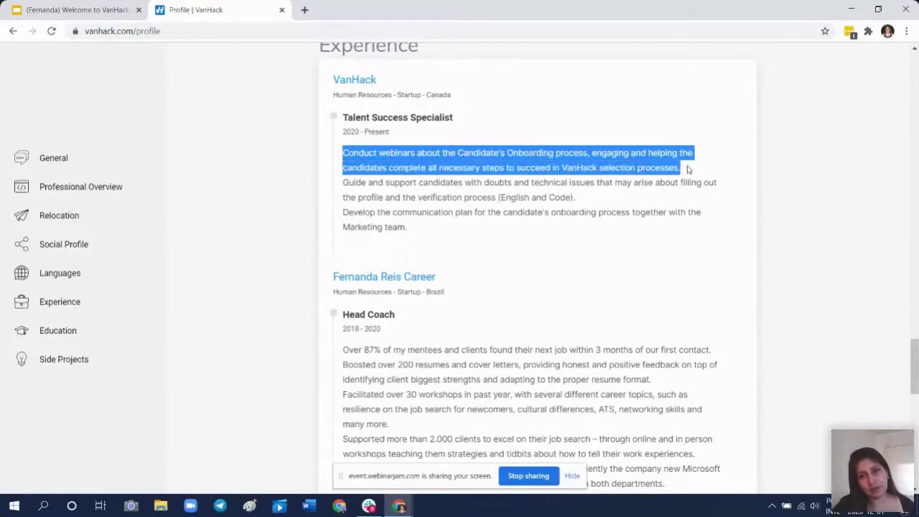
# Highlight "Supported more than 2.000 clients to excel on their job search" under Head Coach, and its opening verb separately
pyautogui.click(682, 211)
pyautogui.scroll(-3, 682, 210)
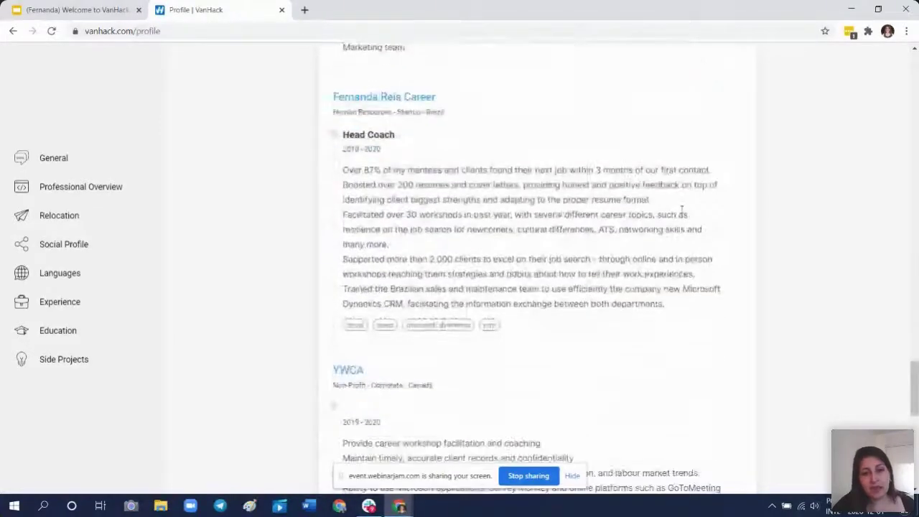
pyautogui.moveTo(343, 259); pyautogui.dragTo(593, 261)
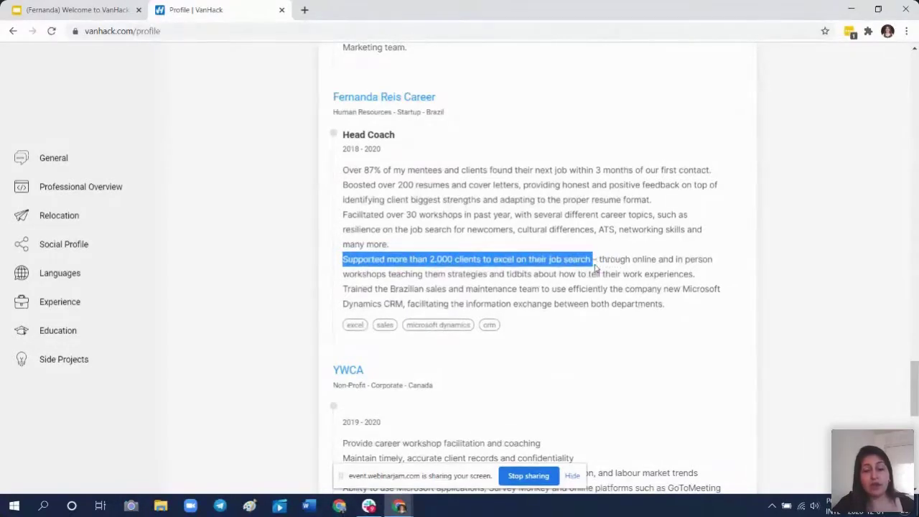
pyautogui.click(402, 274)
pyautogui.doubleClick(370, 259)
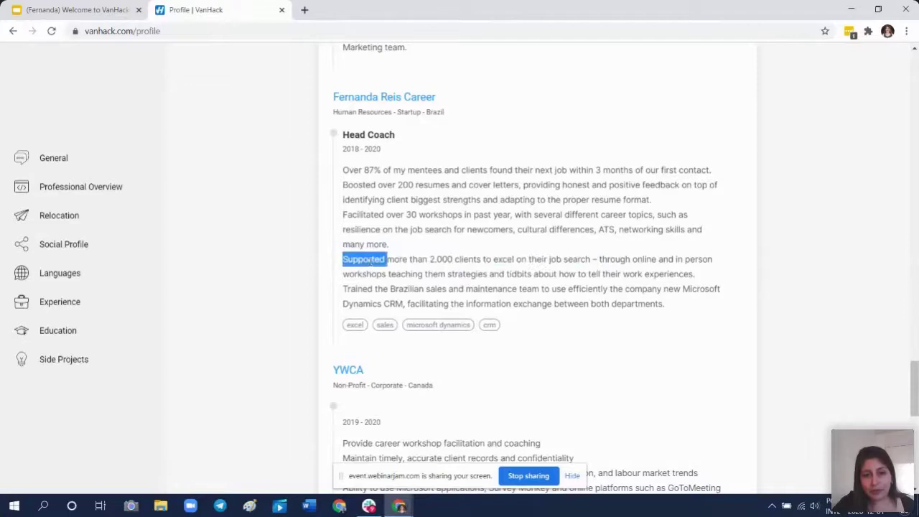
pyautogui.click(404, 256)
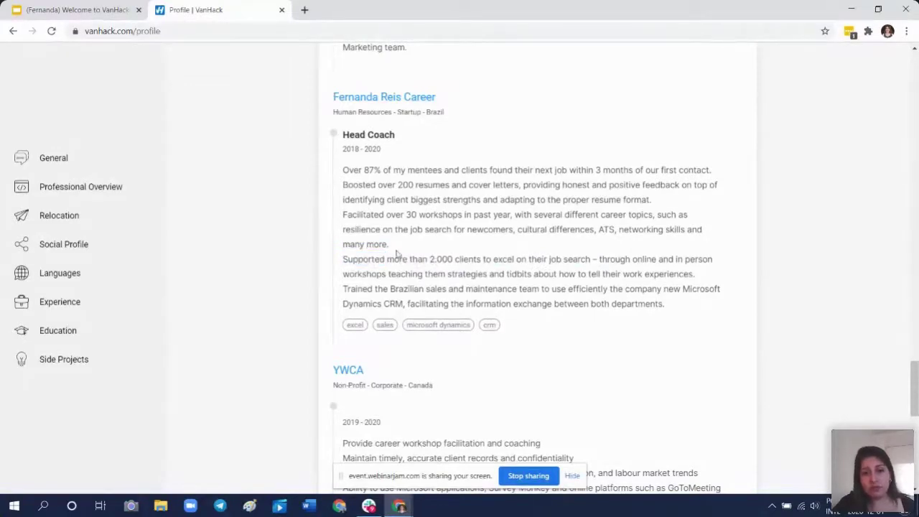
# Highlight the achievement phrase of the 2.000 clients sentence, and the remainder starting at "through online and in person"
pyautogui.moveTo(388, 259); pyautogui.dragTo(593, 263)
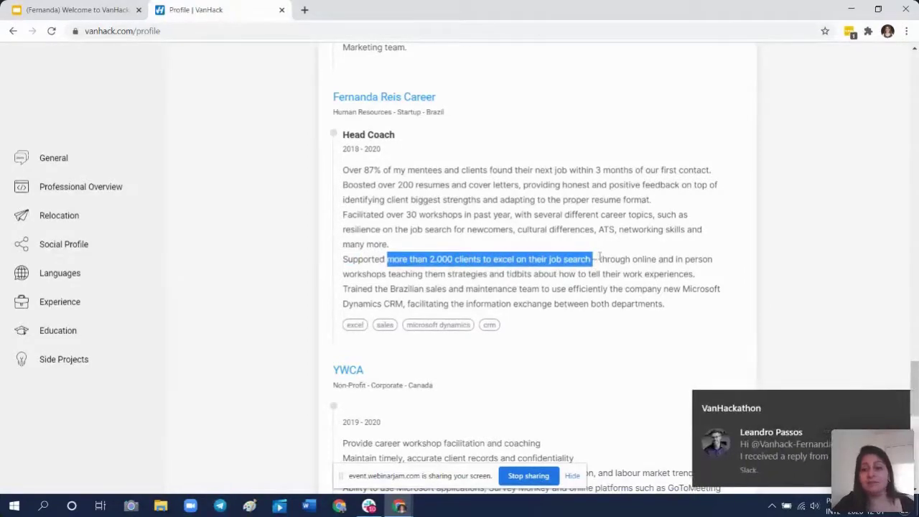
pyautogui.click(600, 257)
pyautogui.moveTo(599, 257); pyautogui.dragTo(713, 259)
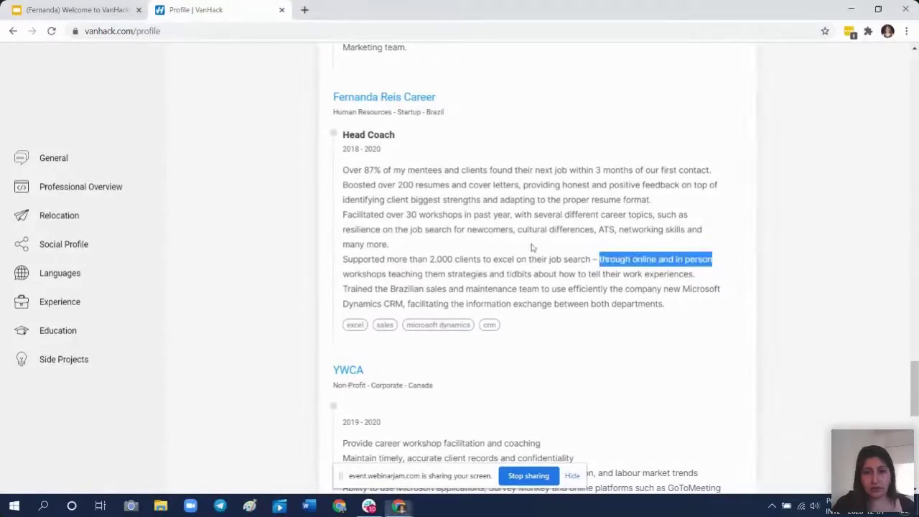
pyautogui.click(587, 256)
pyautogui.moveTo(600, 259); pyautogui.dragTo(714, 277)
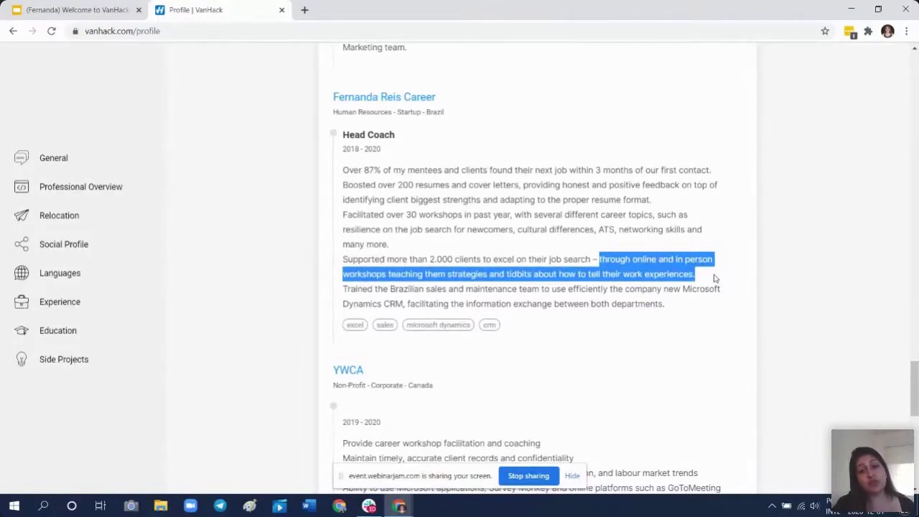
# Extend the highlight into the Head Coach sentence about training the Brazilian team, clear it, and review the YWCA entry
pyautogui.moveTo(714, 278); pyautogui.dragTo(707, 286)
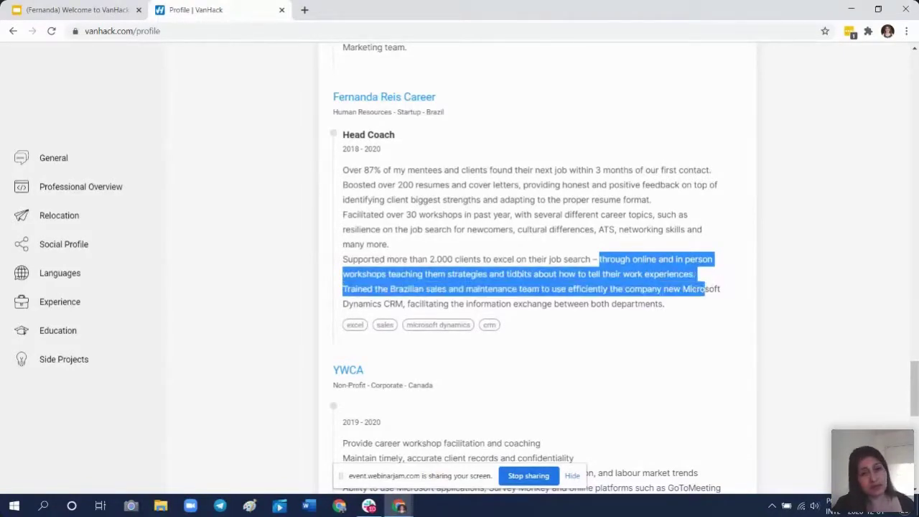
pyautogui.click(638, 305)
pyautogui.scroll(-3, 601, 268)
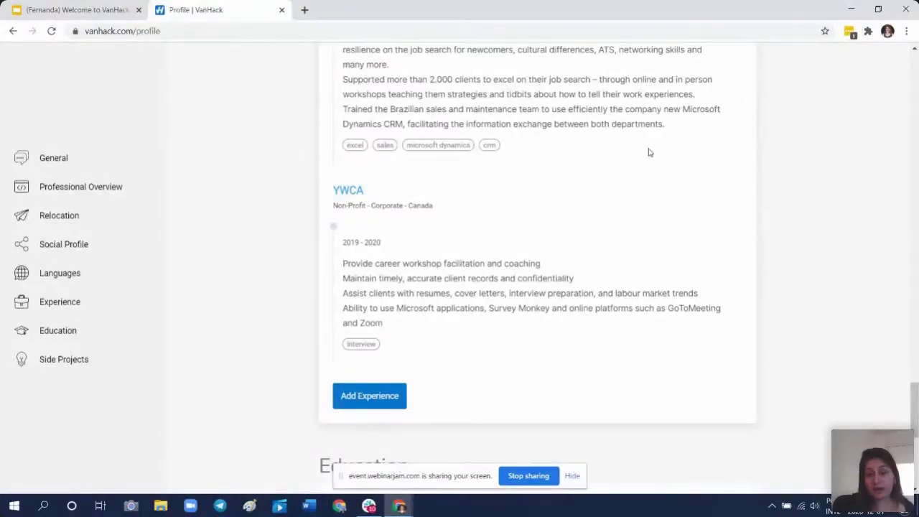
pyautogui.scroll(1, 649, 152)
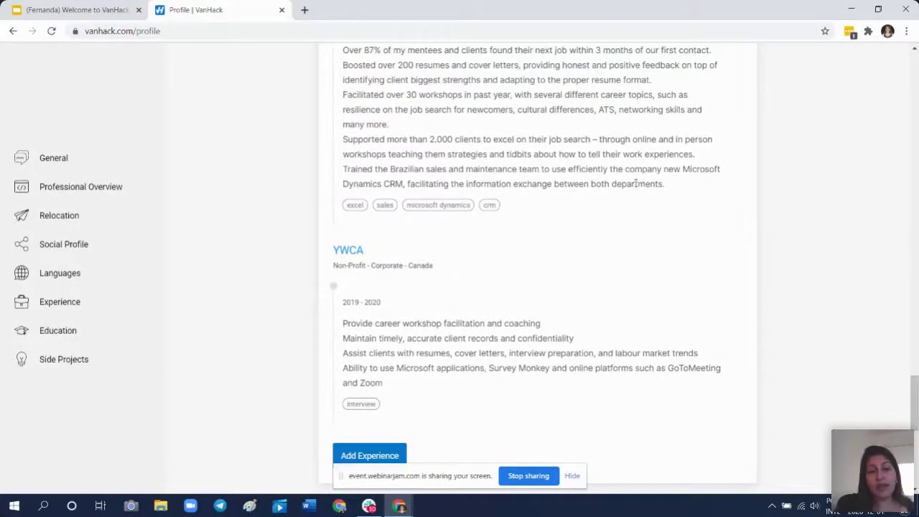
pyautogui.scroll(-1, 636, 184)
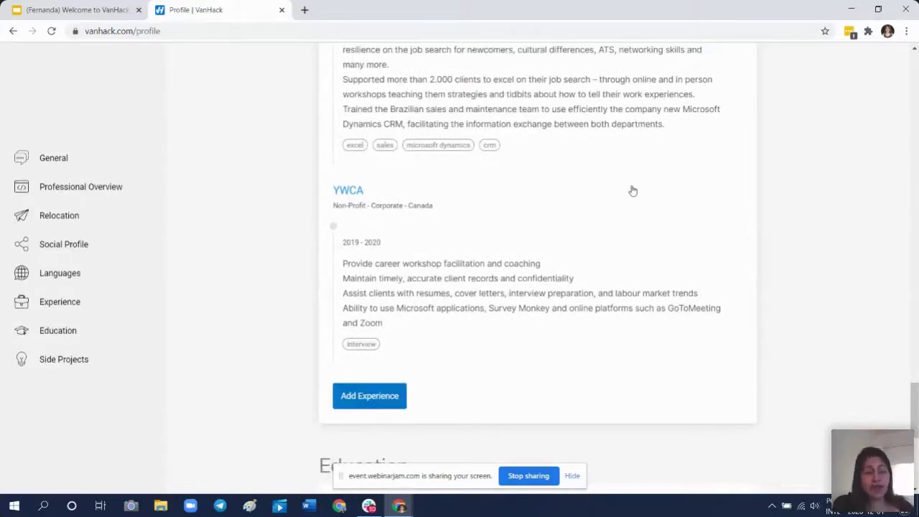
pyautogui.scroll(-1, 632, 190)
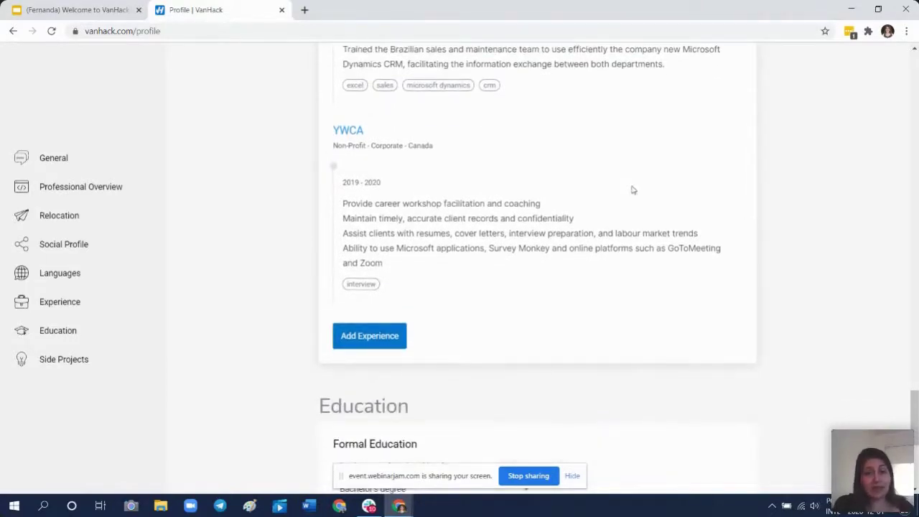
# Look through the educational level options under Formal Education and choose Bachelor's degree
pyautogui.scroll(-1, 633, 190)
pyautogui.scroll(-2, 676, 148)
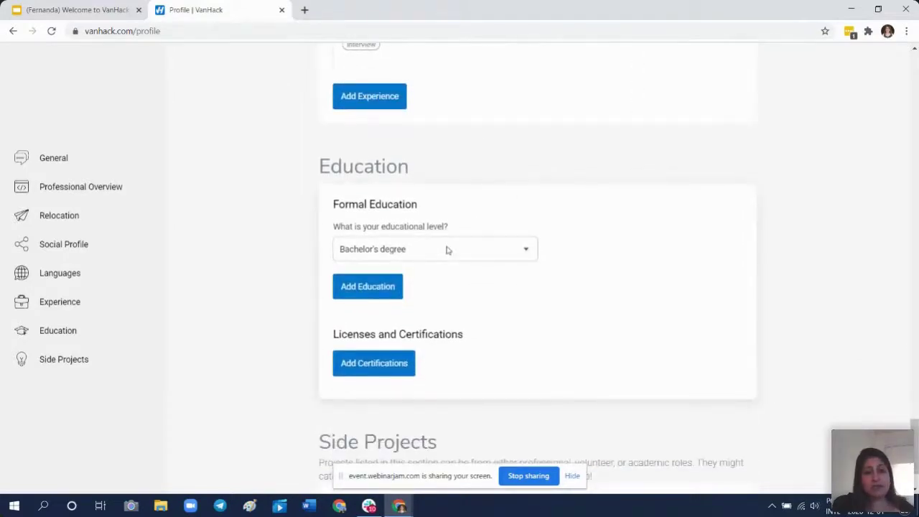
pyautogui.click(446, 249)
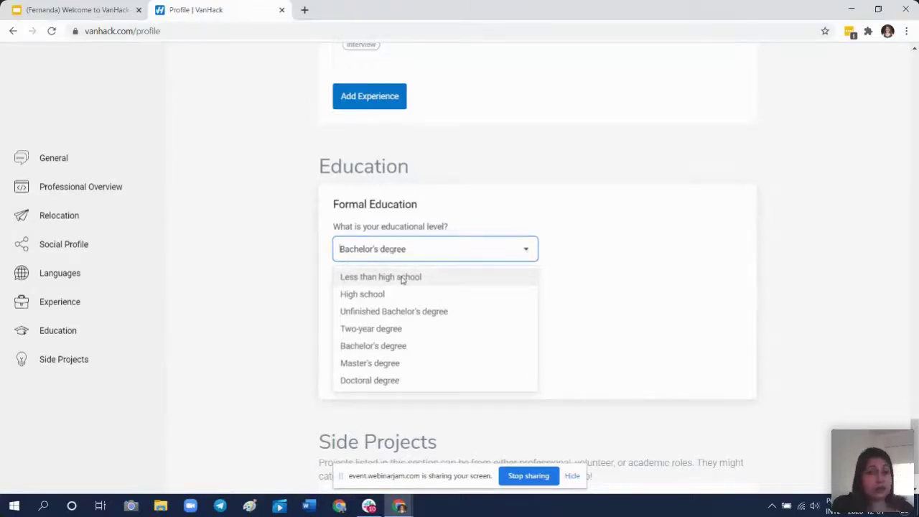
pyautogui.click(808, 364)
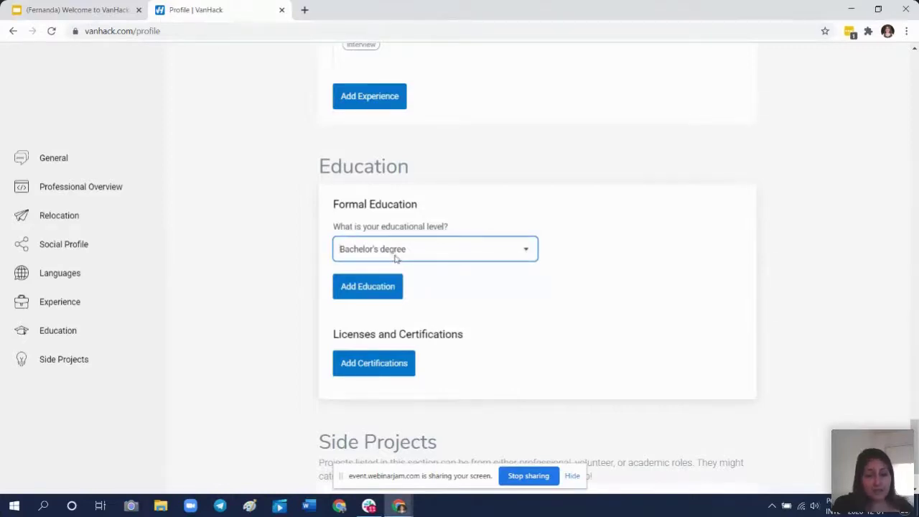
pyautogui.click(397, 252)
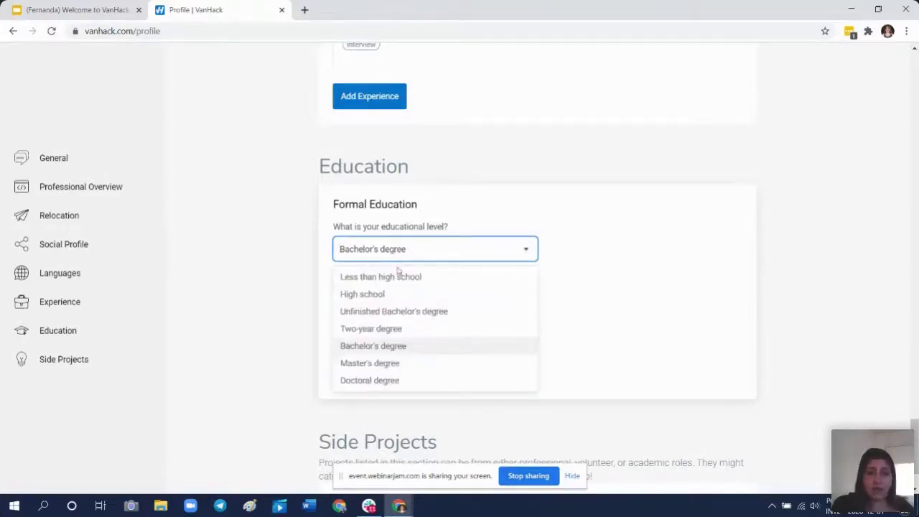
pyautogui.click(391, 346)
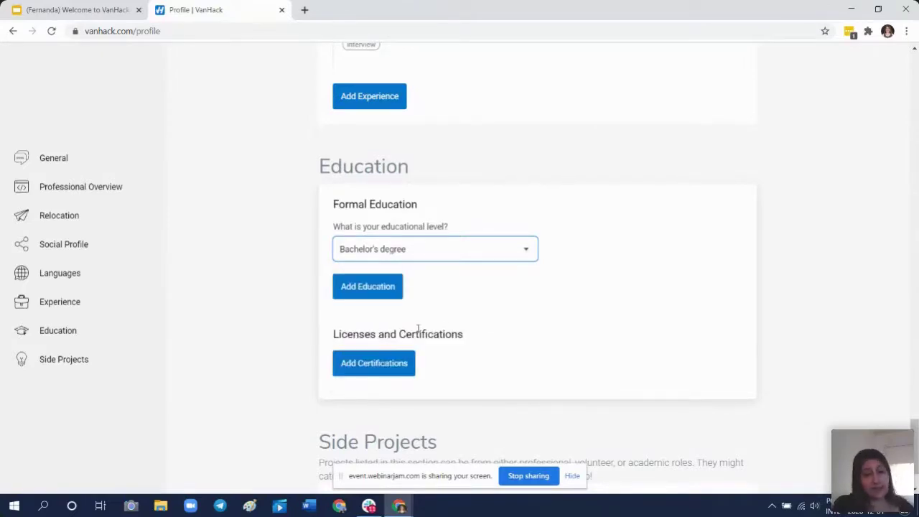
# Open the blank licenses and certifications form, view its fields, and close it without saving
pyautogui.click(372, 373)
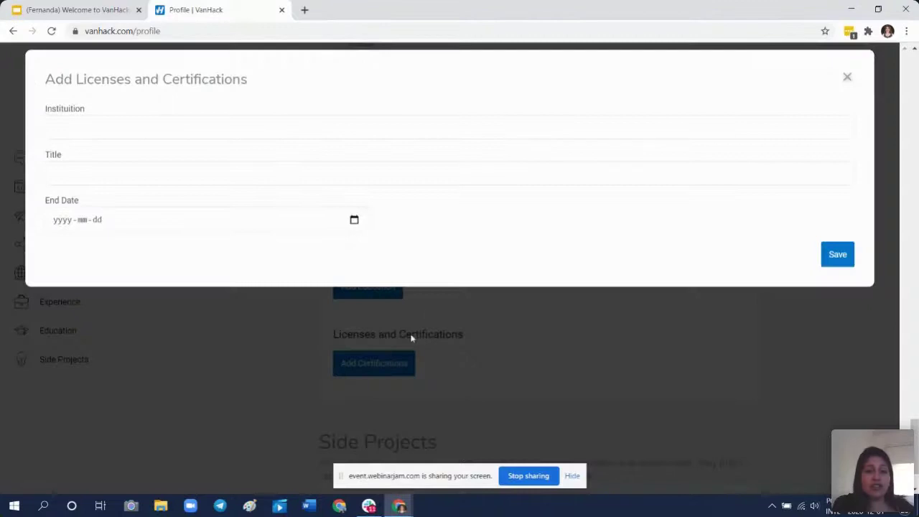
pyautogui.press('Tab')
pyautogui.press('Tab')
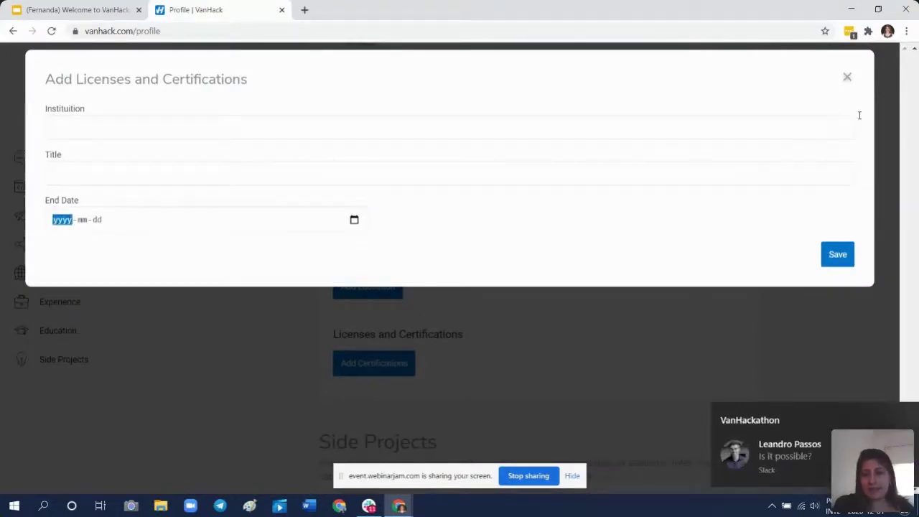
pyautogui.click(853, 80)
# Hide the screen-sharing notice, then view the blank side project form and close it without saving
pyautogui.scroll(-1, 482, 361)
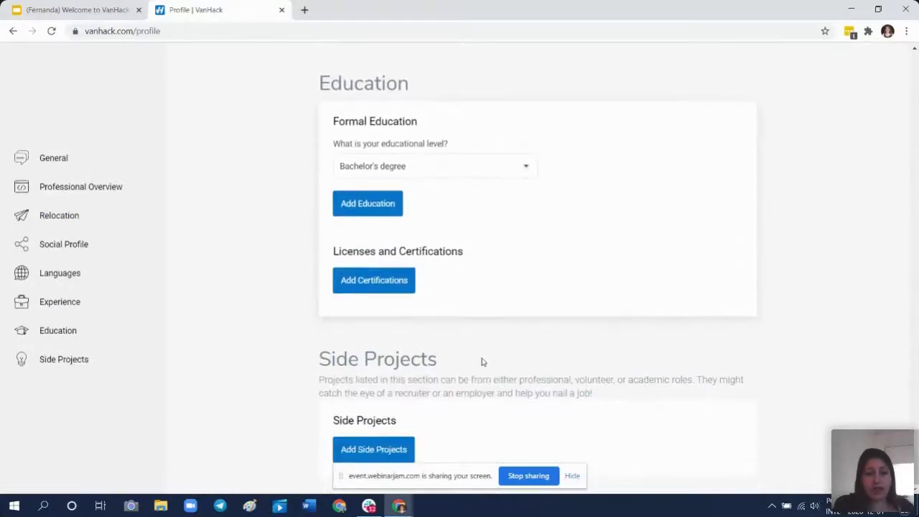
pyautogui.click(574, 476)
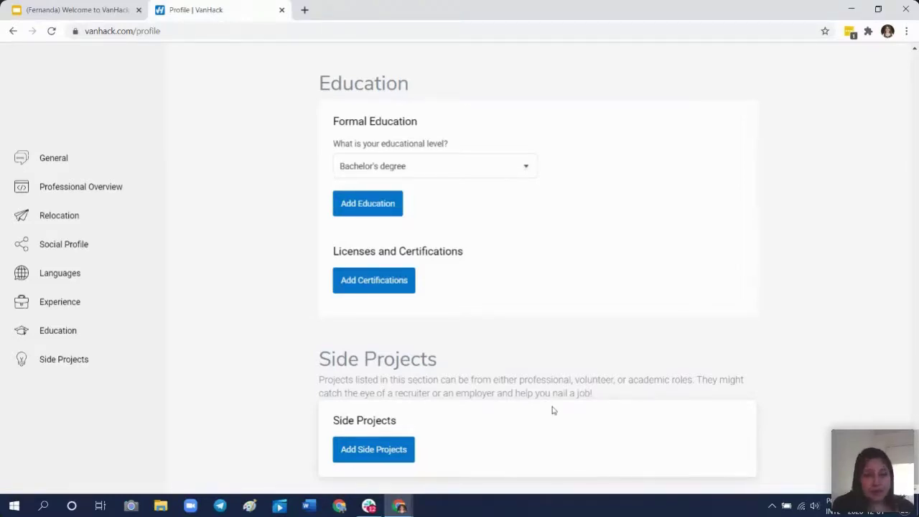
pyautogui.click(390, 458)
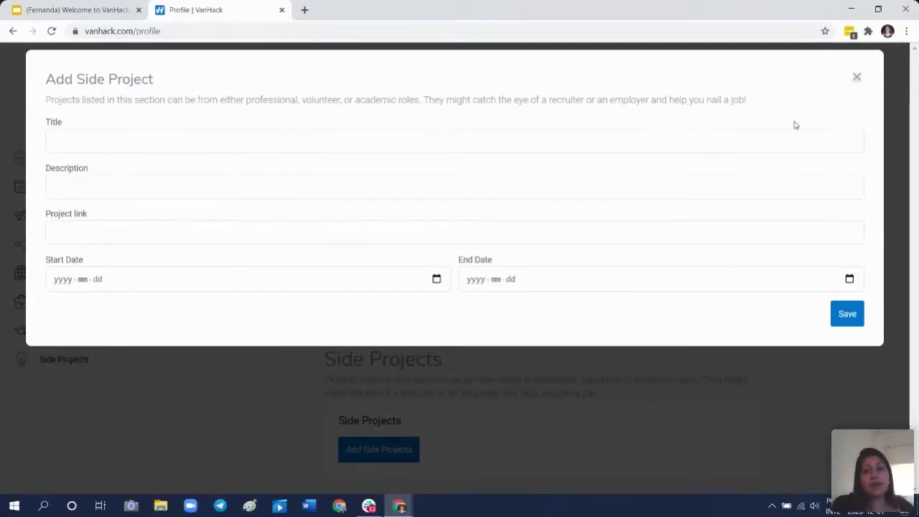
pyautogui.click(857, 78)
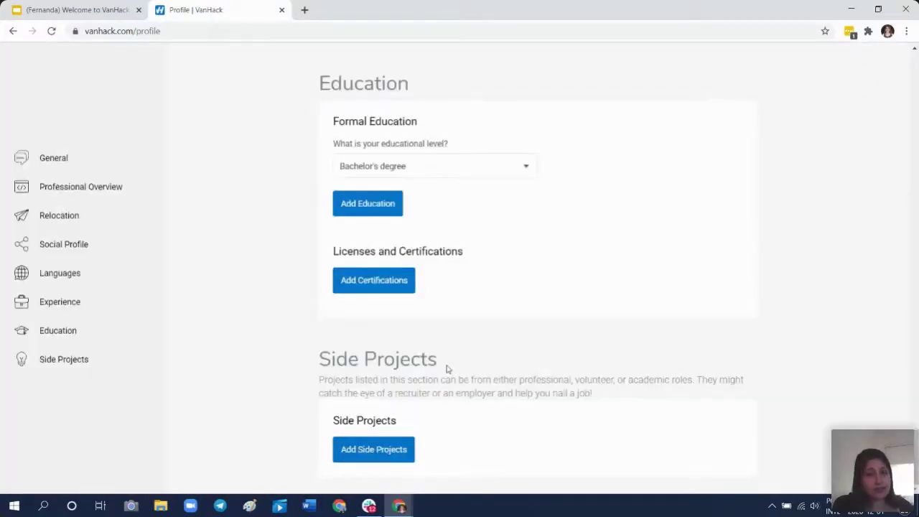
# Revisit the Relocation and Professional Overview sections of the profile, dismissing the chat notification
pyautogui.scroll(15, 446, 367)
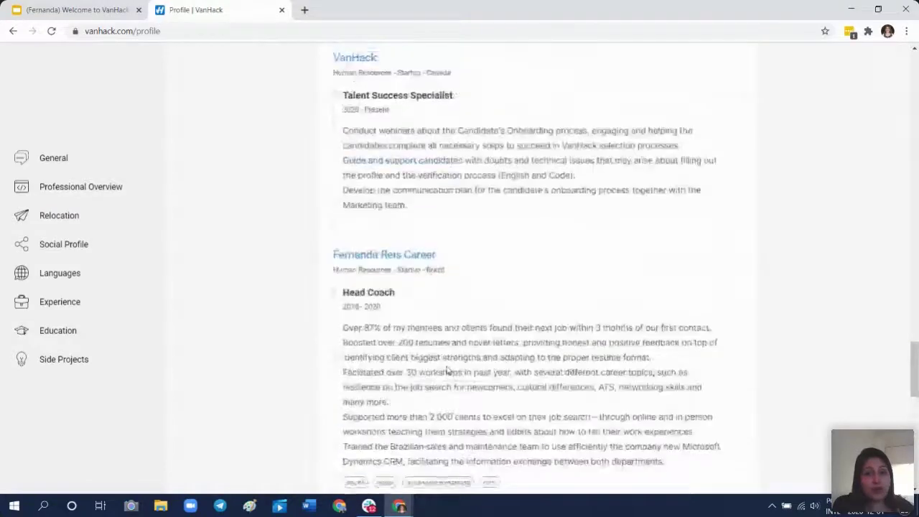
pyautogui.click(68, 217)
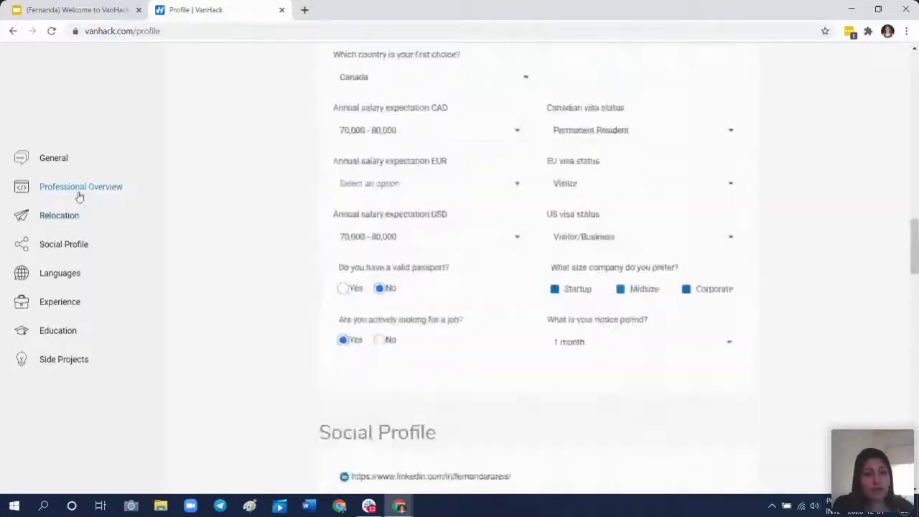
pyautogui.click(43, 188)
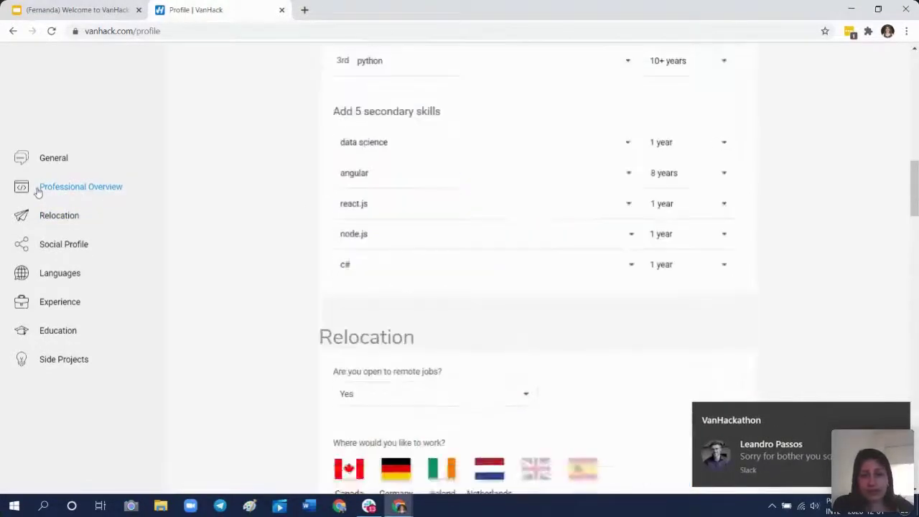
pyautogui.click(897, 414)
pyautogui.scroll(2, 679, 289)
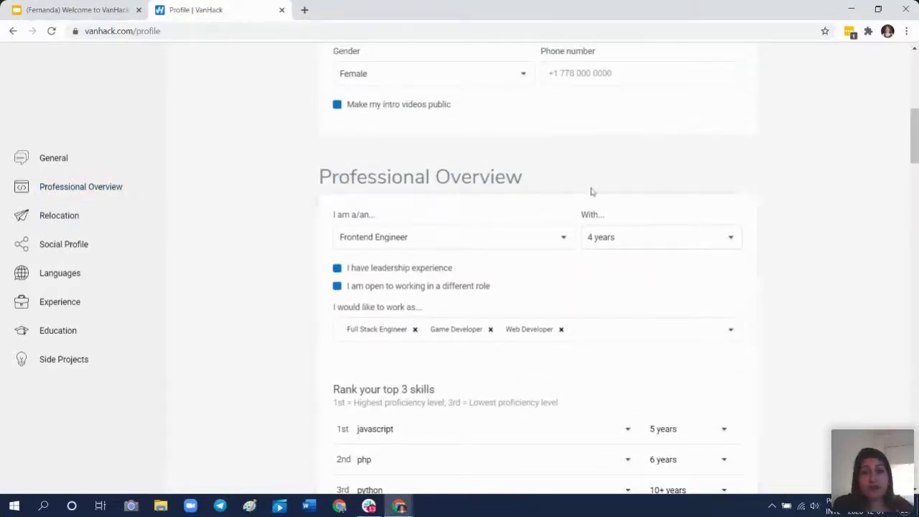
# Return to the Experience section and review the Talent Success Specialist, Head Coach and YWCA entries
pyautogui.click(59, 306)
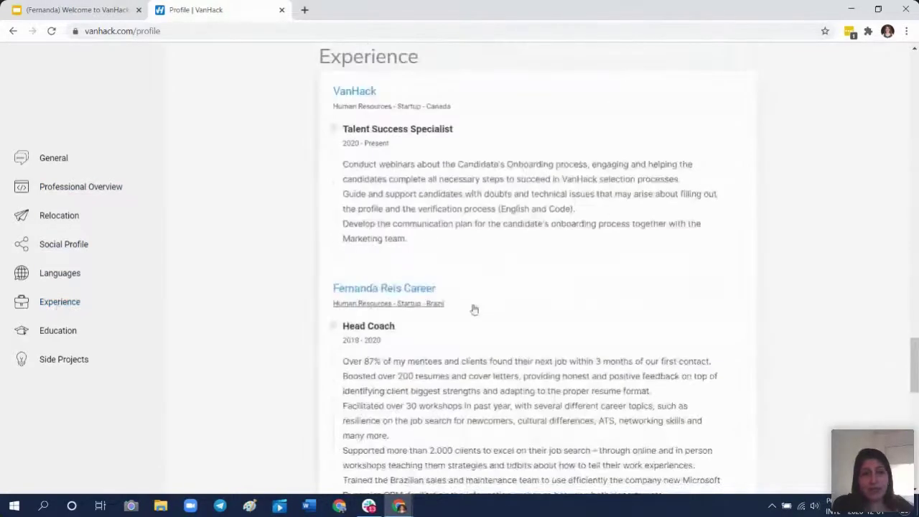
pyautogui.scroll(-3, 481, 129)
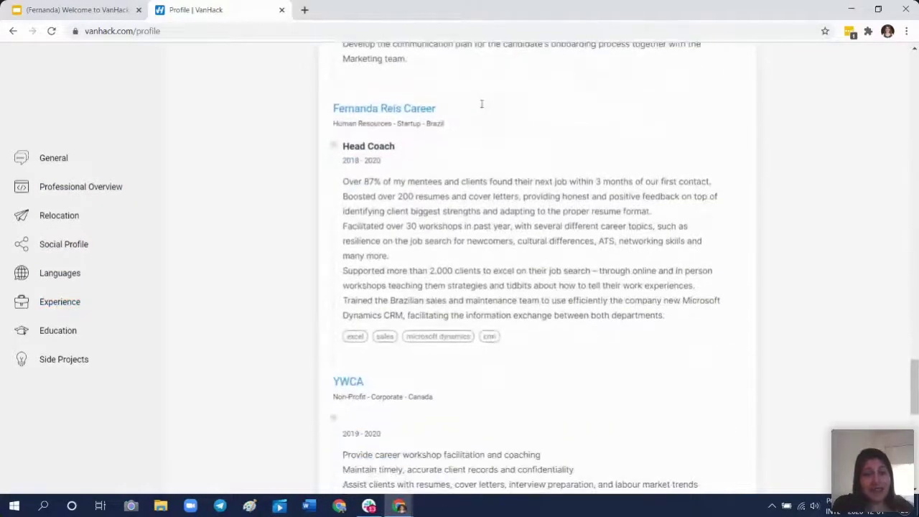
pyautogui.scroll(-1, 481, 108)
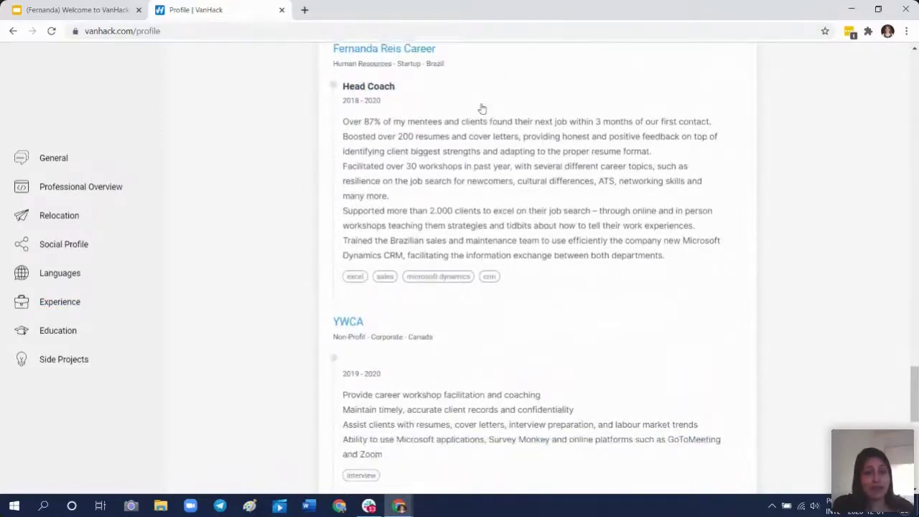
pyautogui.scroll(3, 480, 107)
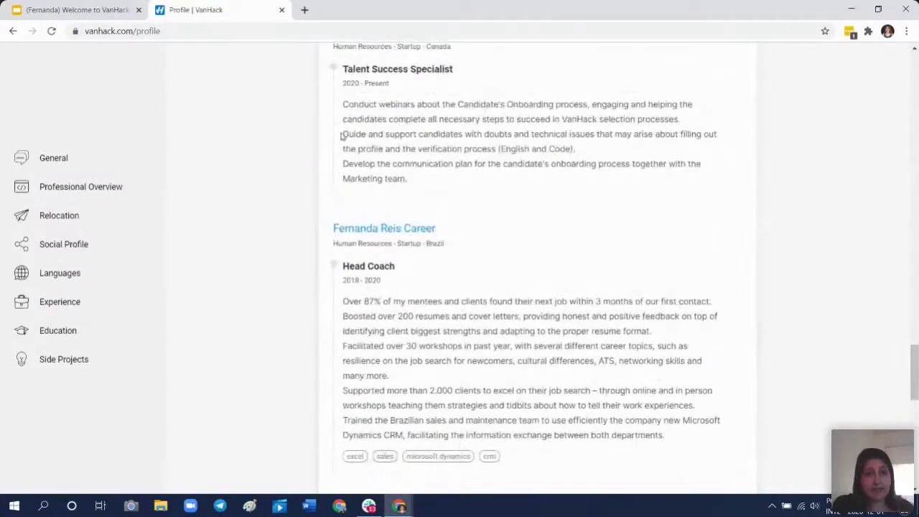
# Switch to the "Welcome to VanHack!" presentation in Google Slides, present it from slide 11, and advance to slide 14
pyautogui.click(56, 8)
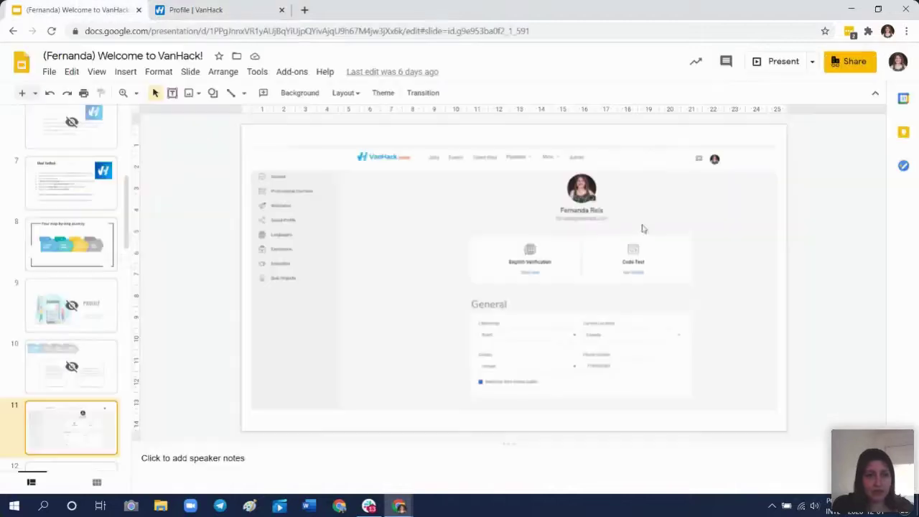
pyautogui.scroll(-1, 48, 366)
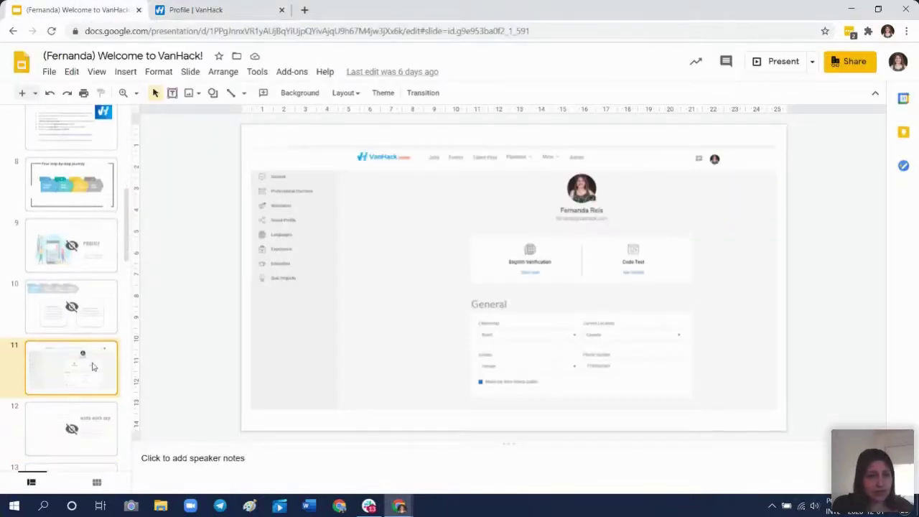
pyautogui.click(776, 63)
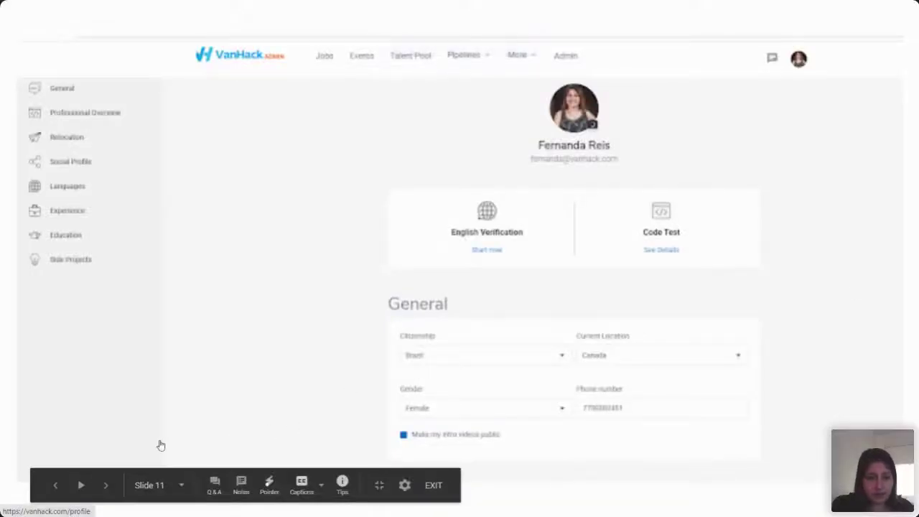
pyautogui.click(109, 486)
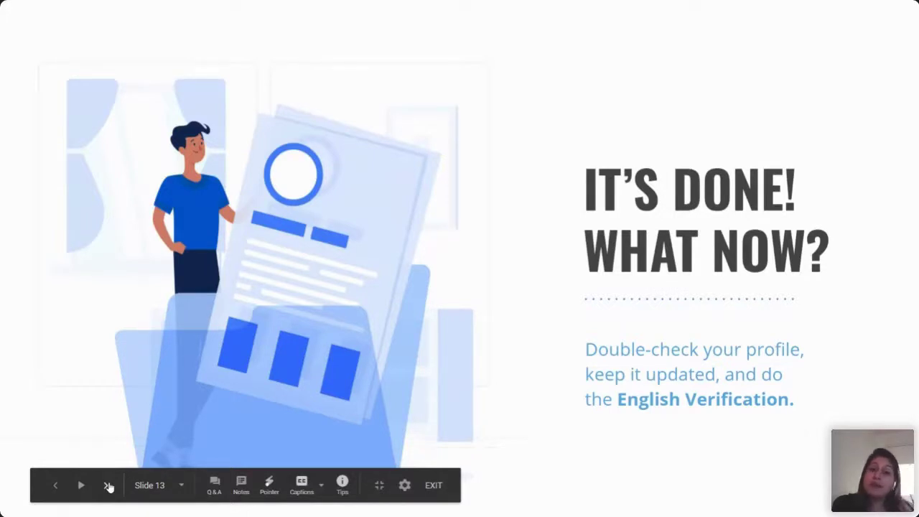
pyautogui.click(107, 486)
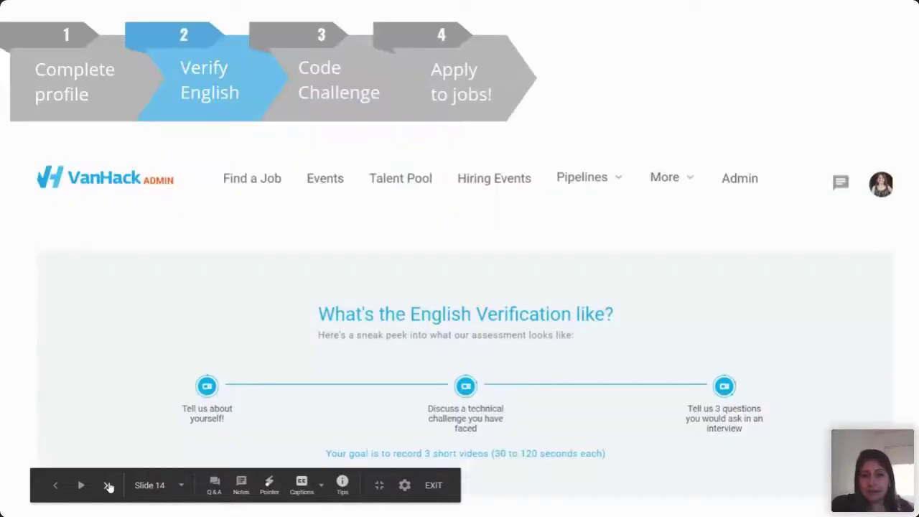